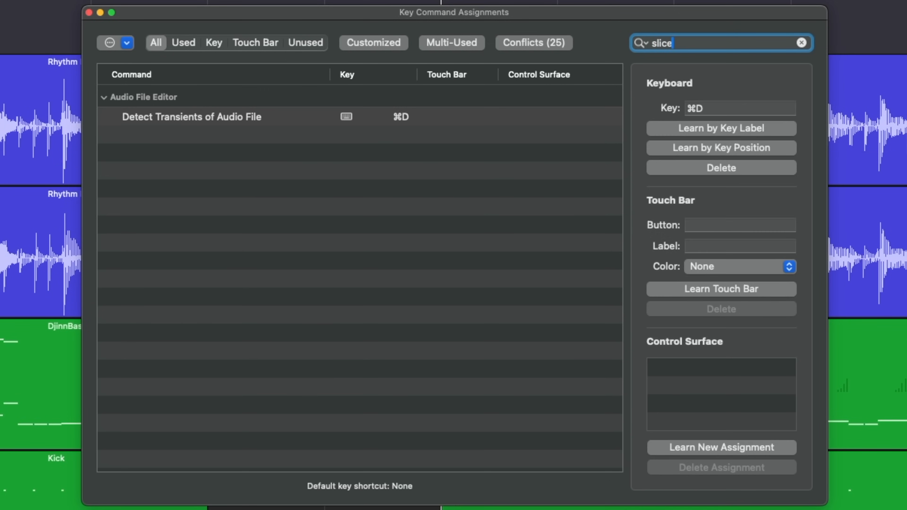
Step: Search the key command assignments for "slice at tran" and then for "quantize selec"
text(at )
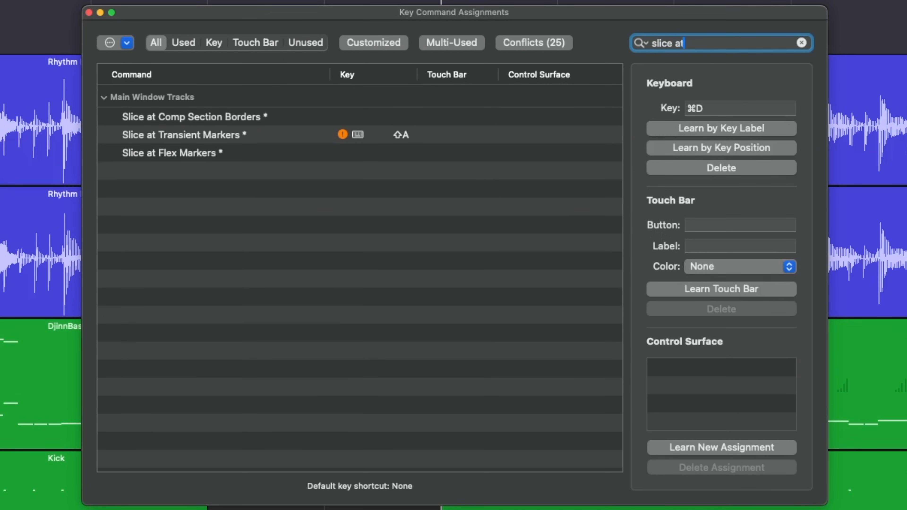
text(tran)
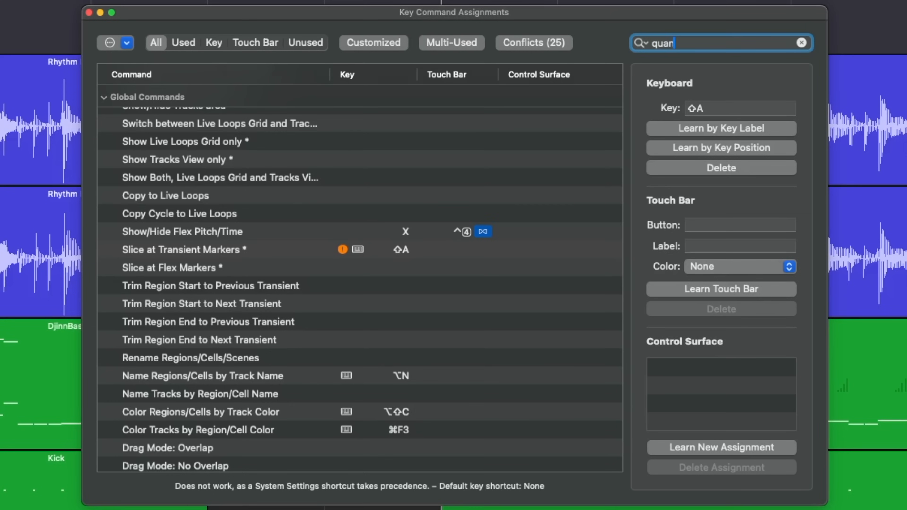
text(tize sele)
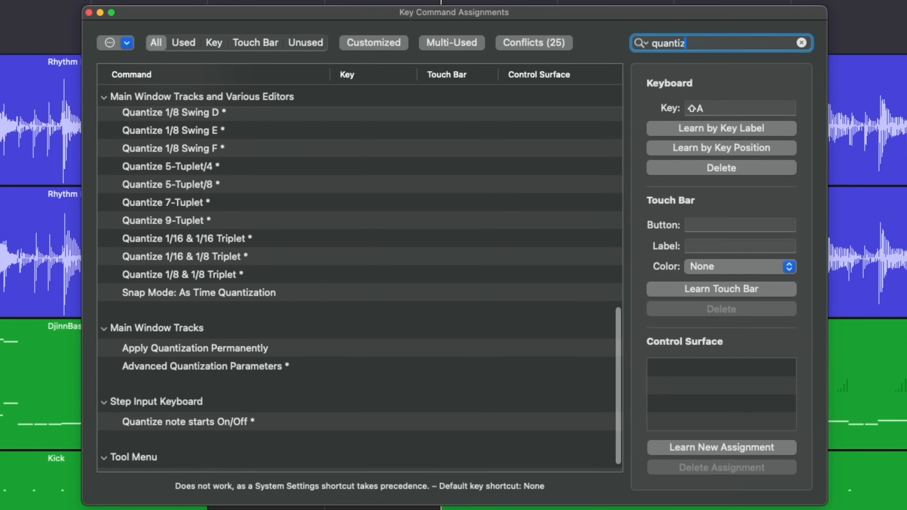
text(c)
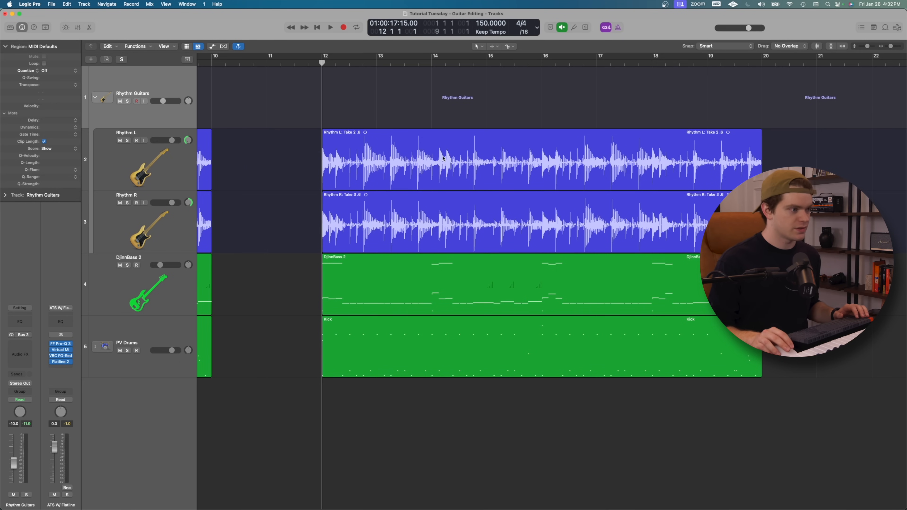
Step: Open the Rhythm L region starting at bar 12 in the audio file editor and detect its transients
double_click(442, 158)
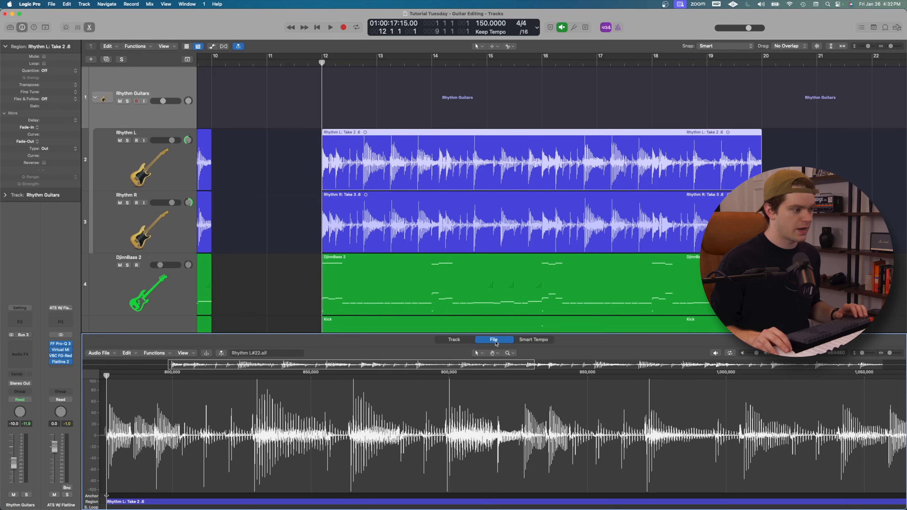
click(453, 340)
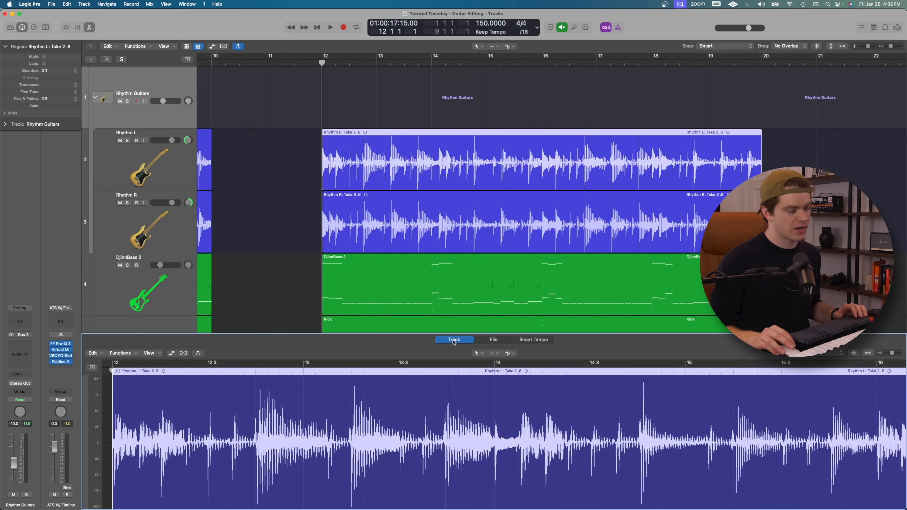
click(495, 341)
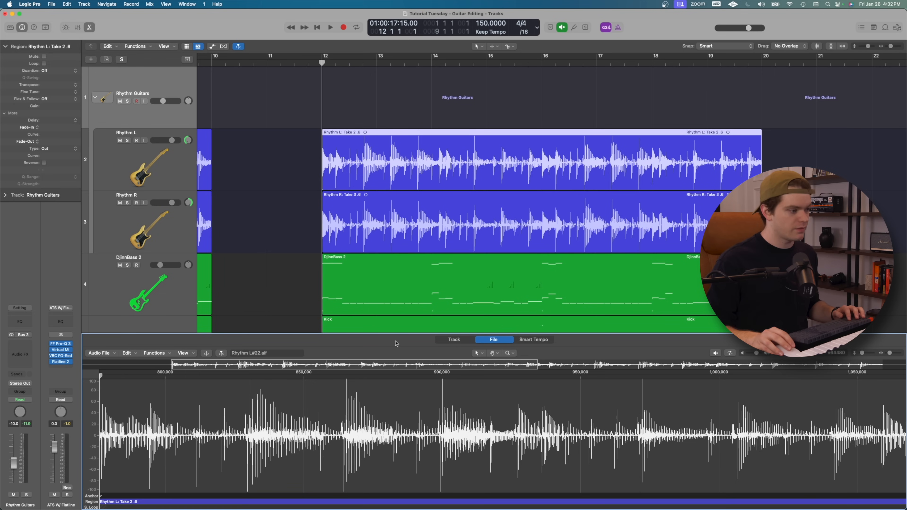
key(ctrl+t)
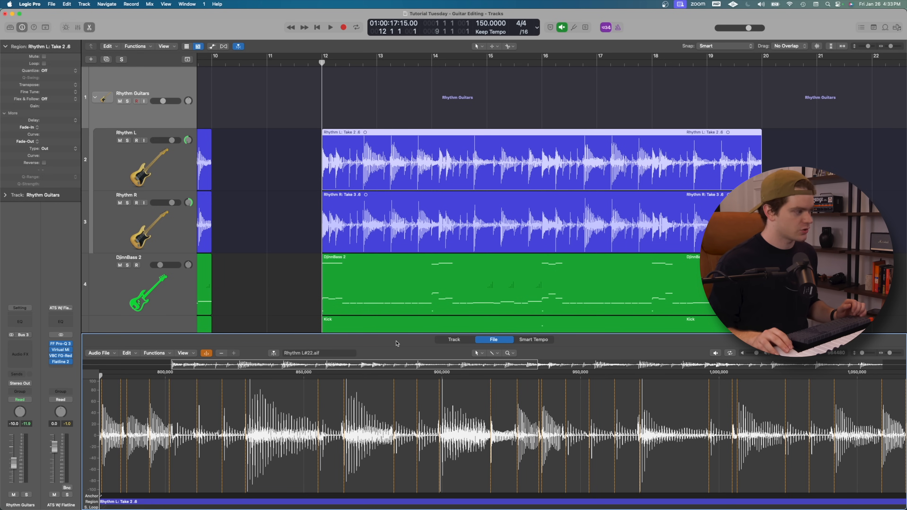
Step: Remove the extra transient marker near the start of the Rhythm L region and check the remaining markers up to its end
scroll(134, 384, left, 3)
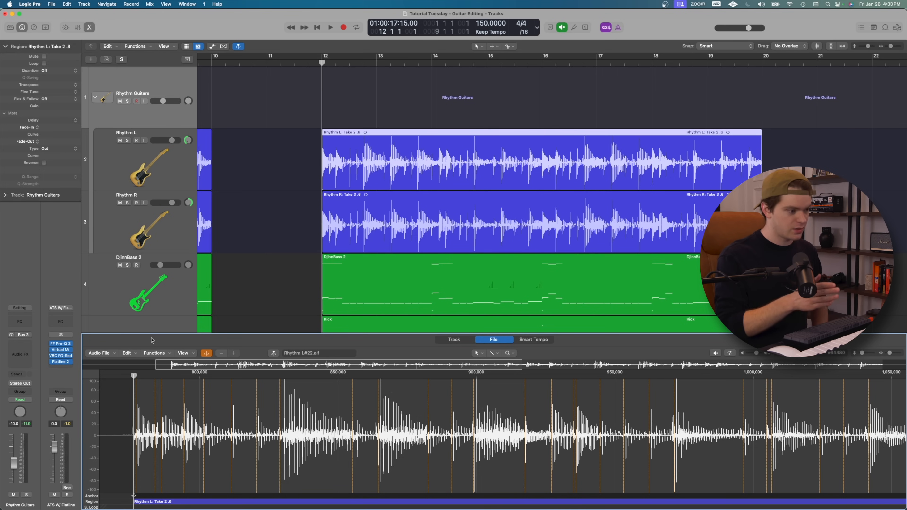
double_click(160, 425)
scroll(208, 430, right, 5)
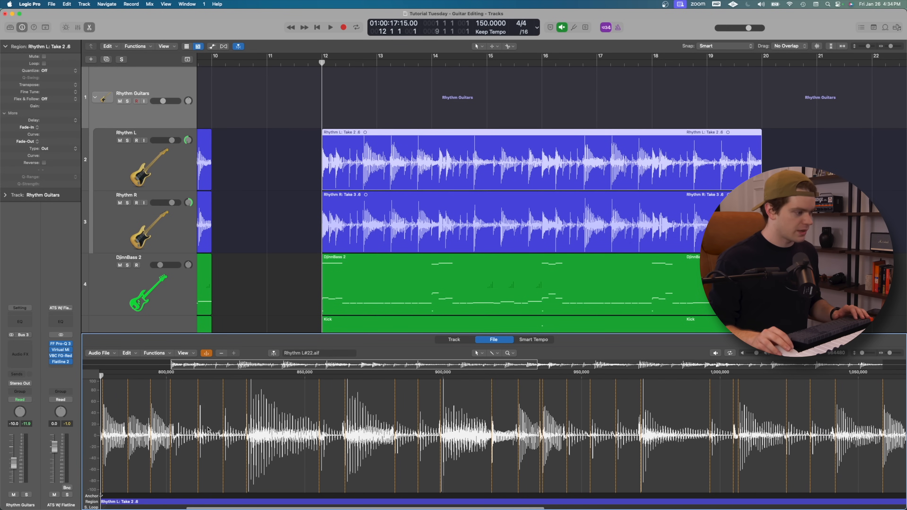
scroll(415, 422, right, 5)
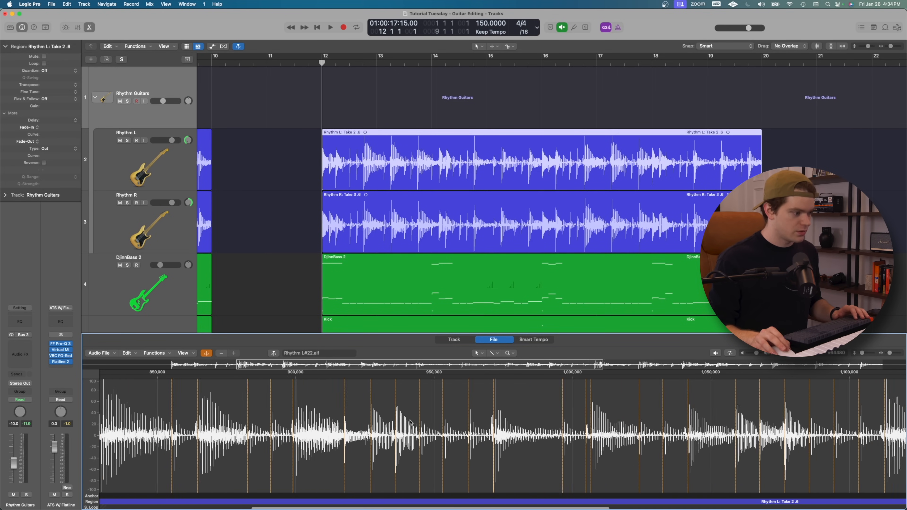
scroll(452, 421, right, 15)
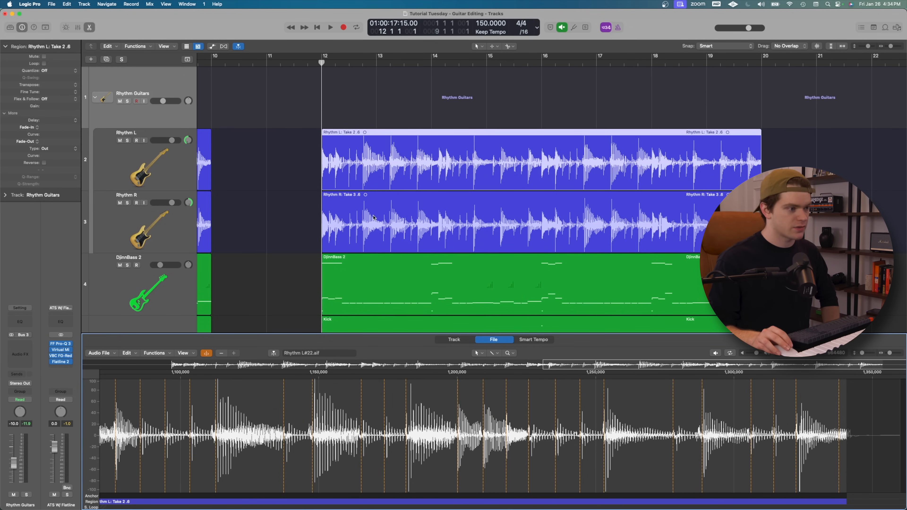
Step: Show the Rhythm R region starting at bar 12 in the audio file editor and detect its transients
click(386, 217)
click(376, 339)
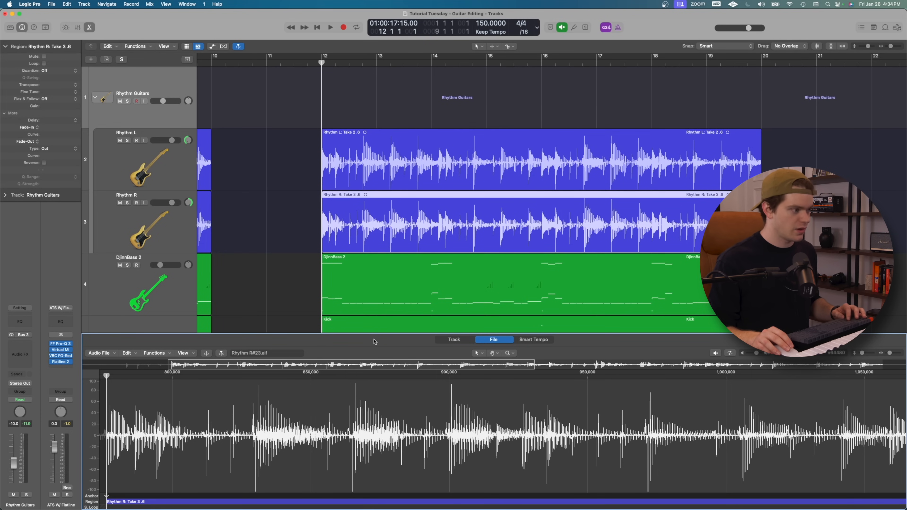
key(ctrl+t)
Step: Review the Rhythm R transient markers and remove the three surplus ones in the last part of the region
scroll(310, 425, right, 3)
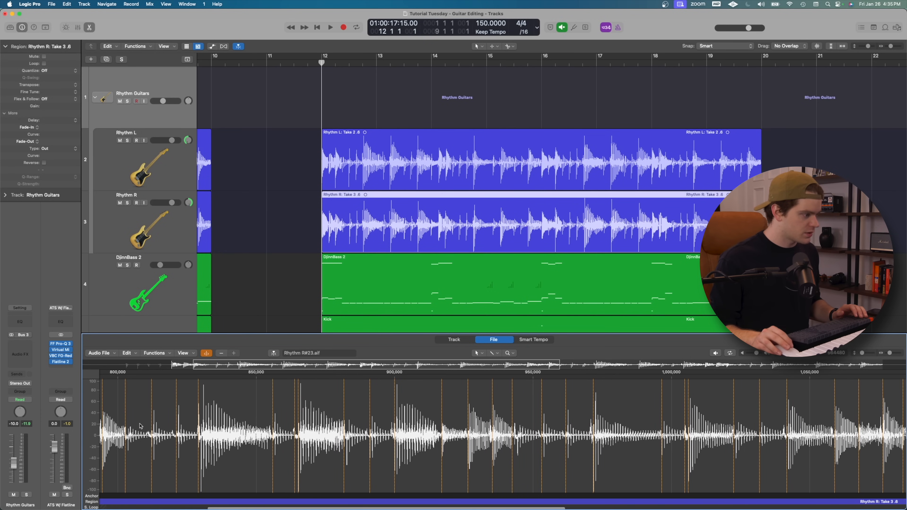
scroll(295, 426, right, 5)
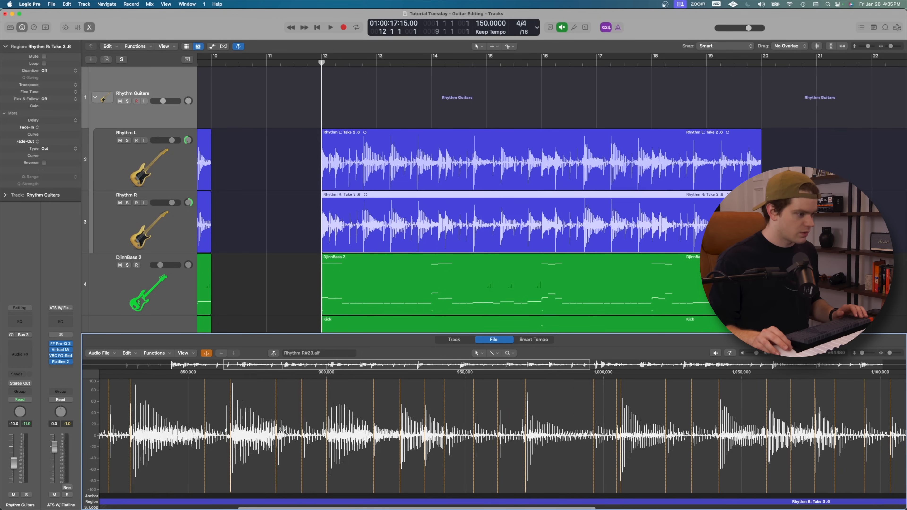
scroll(283, 428, right, 2)
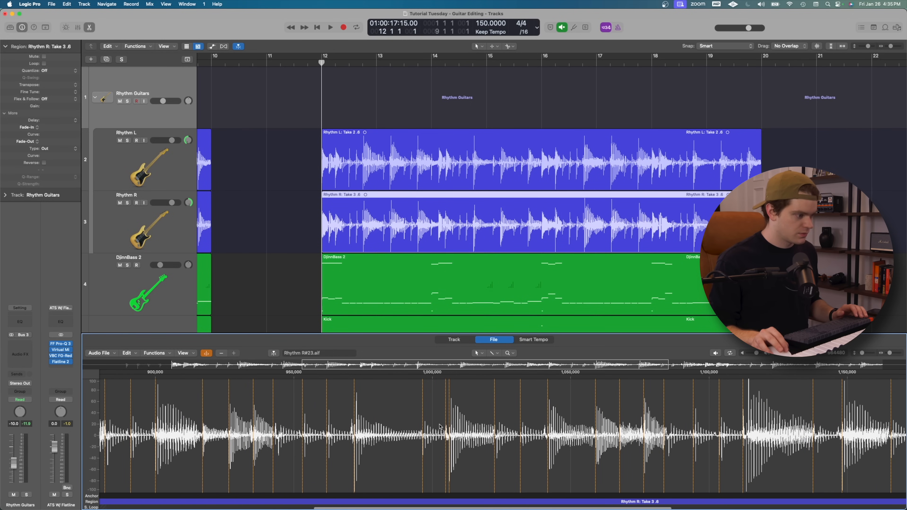
scroll(444, 426, right, 7)
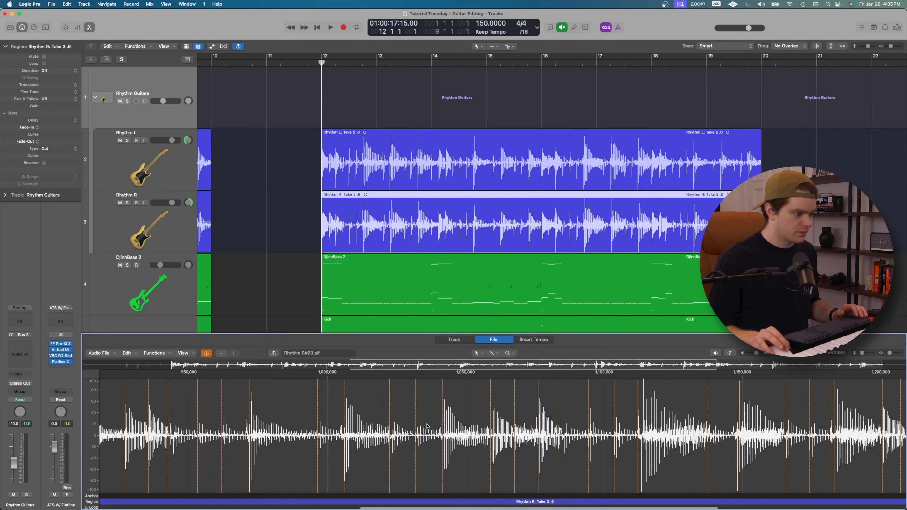
scroll(427, 424, right, 4)
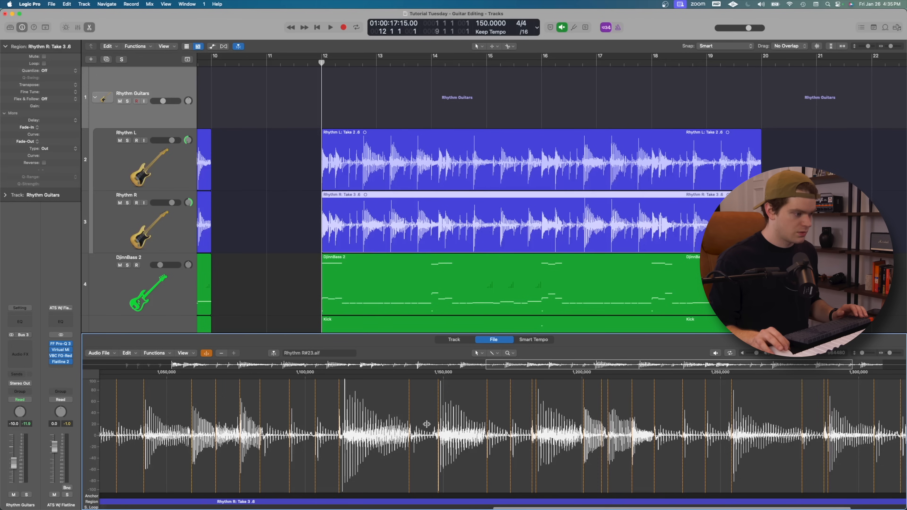
scroll(450, 424, right, 8)
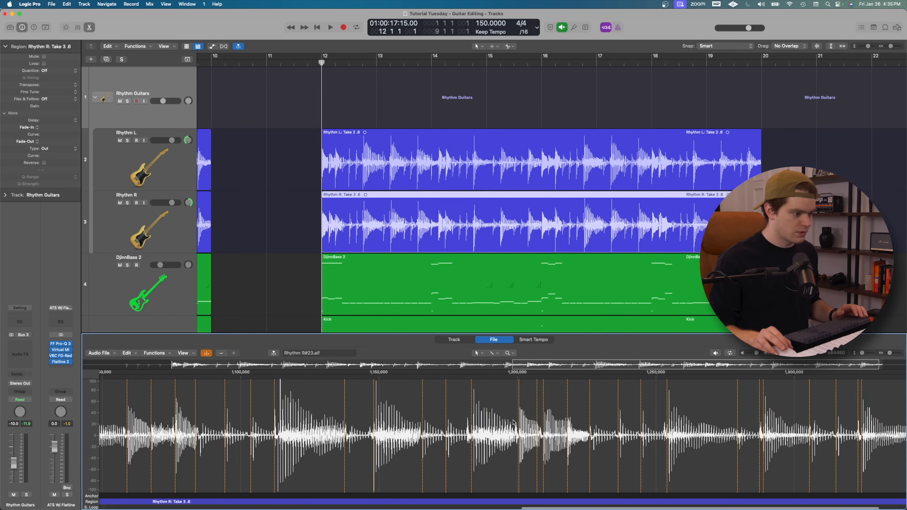
double_click(476, 411)
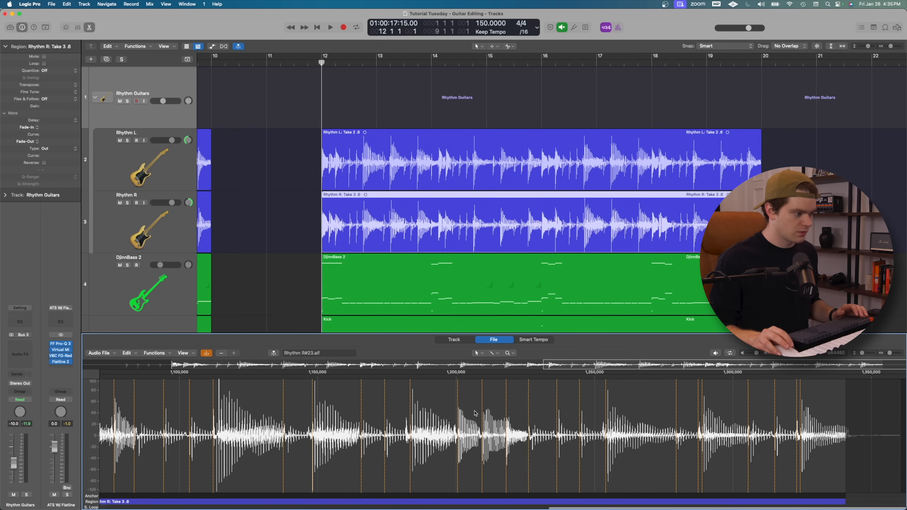
double_click(696, 410)
double_click(795, 409)
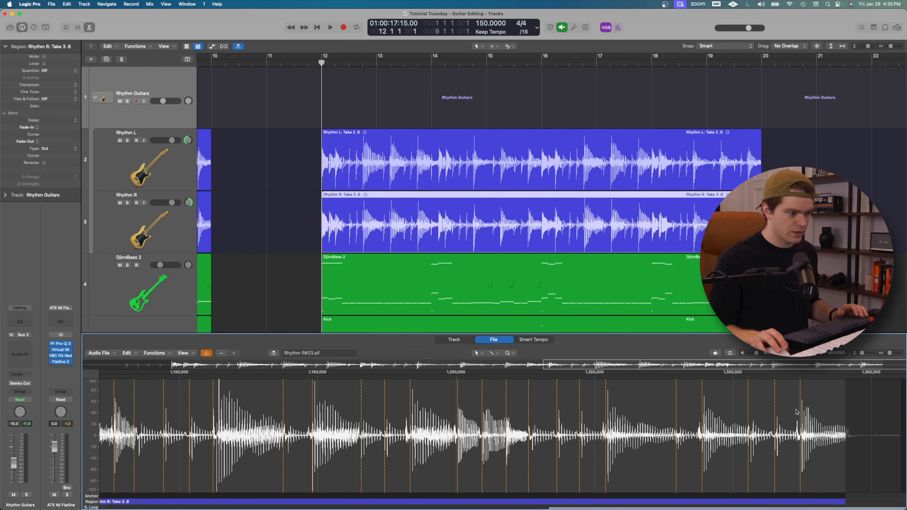
scroll(343, 382, left, 15)
scroll(342, 381, left, 1)
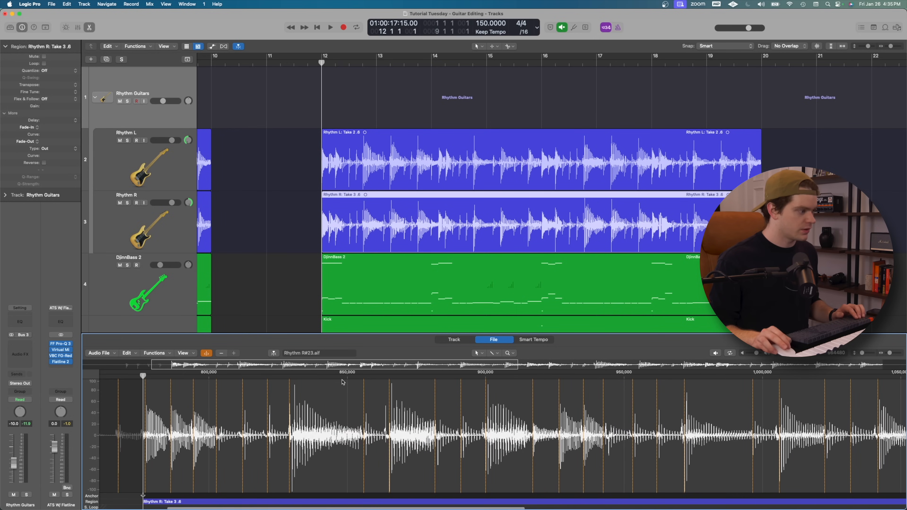
Step: Close the editor and slice the Rhythm L and Rhythm R regions from bar 12 at their transient markers
key(e)
drag(288, 173, 412, 219)
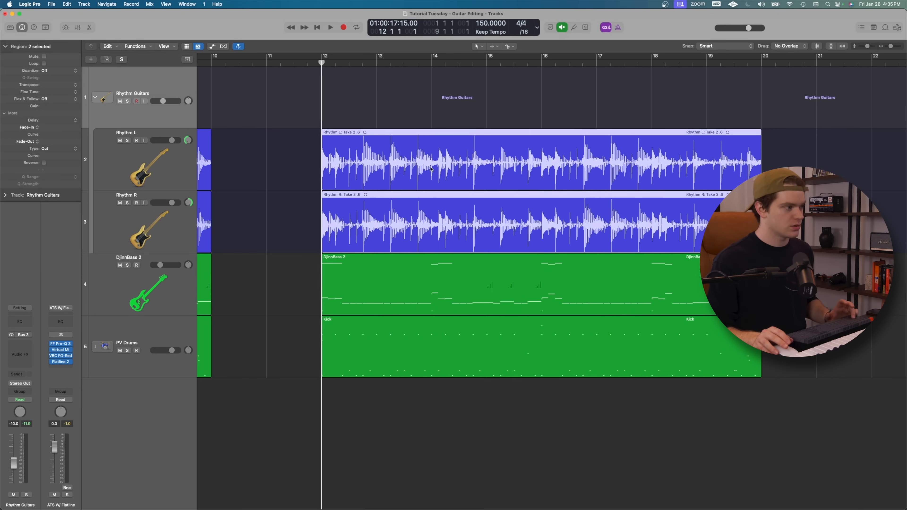
key(super+z)
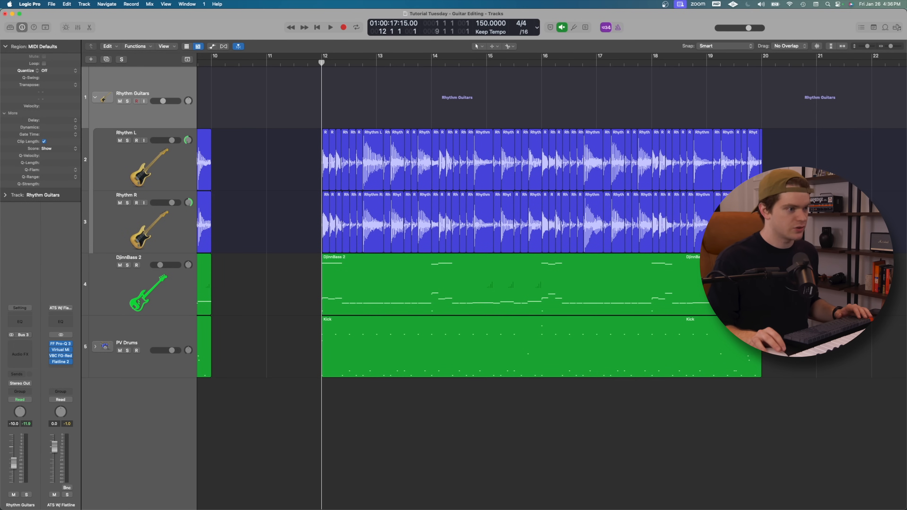
Step: Delete the tiny leftover slices at bar 12 from both the Rhythm L and Rhythm R tracks
key(super+Right)
key(super+Right)
key(super+Right)
key(super+Right)
key(super+Right)
key(super+Right)
key(super+Right)
key(super+Right)
key(super+Right)
key(super+Right)
key(super+Right)
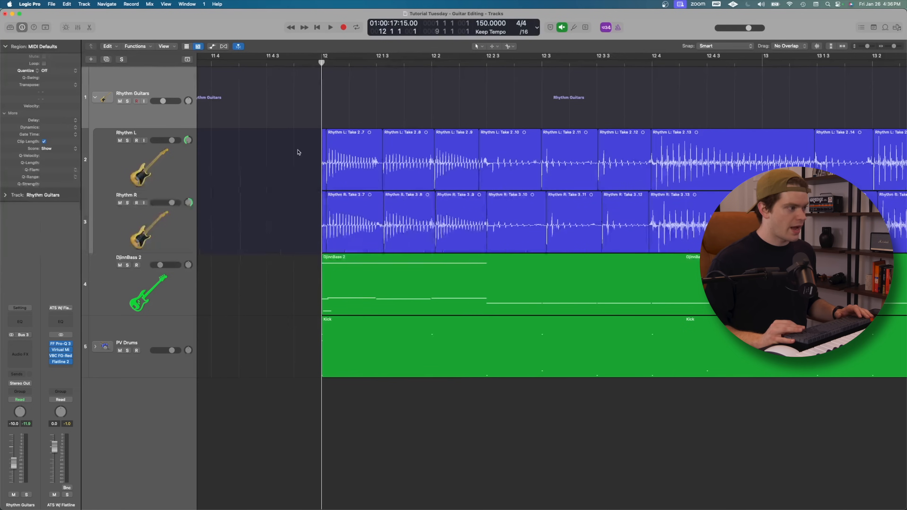
drag(303, 162, 342, 221)
key(super+Left)
key(super+Left)
key(super+Left)
key(super+Left)
key(super+Left)
key(super+Left)
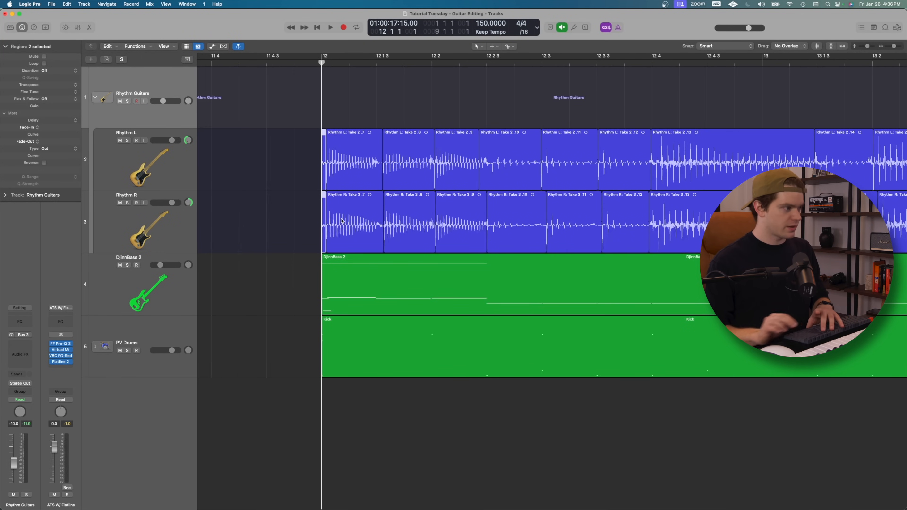
key(Delete)
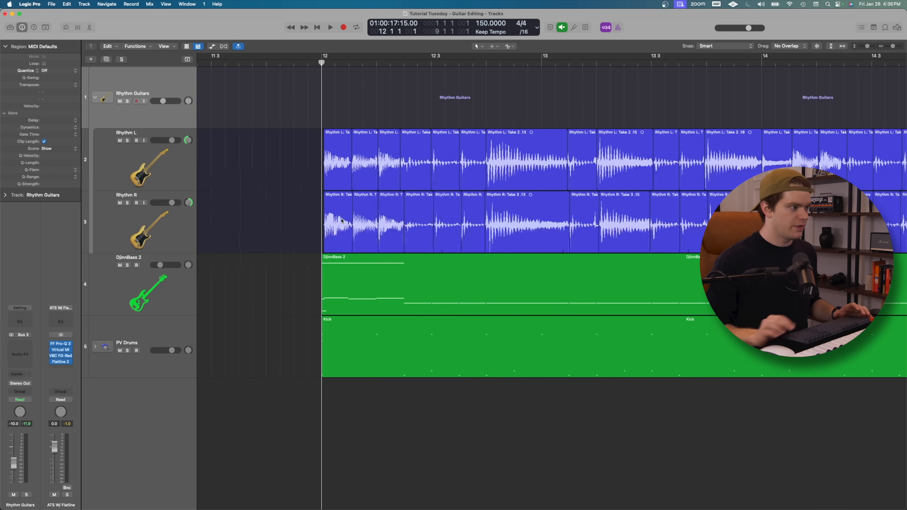
Step: Check the slices through to bar 20 and delete the short leftover slice at the end of Rhythm L
key(super+Left)
scroll(452, 190, right, 5)
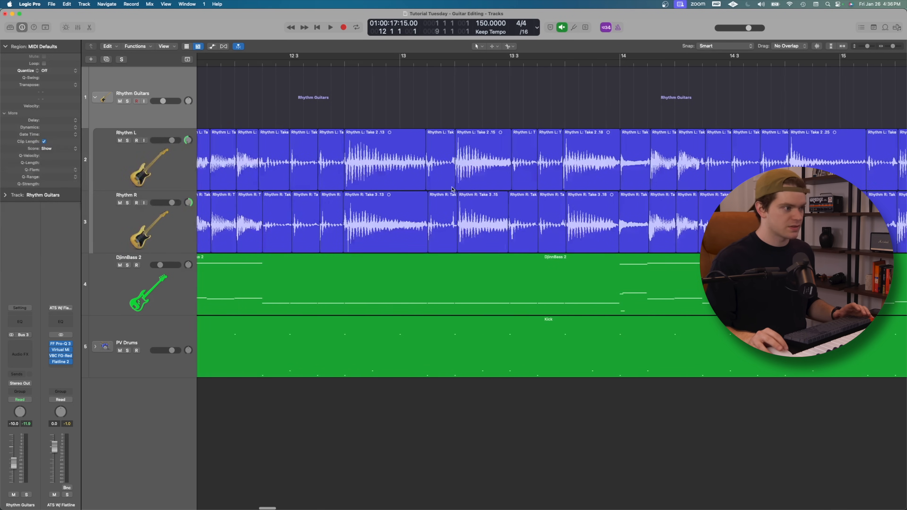
scroll(452, 189, right, 8)
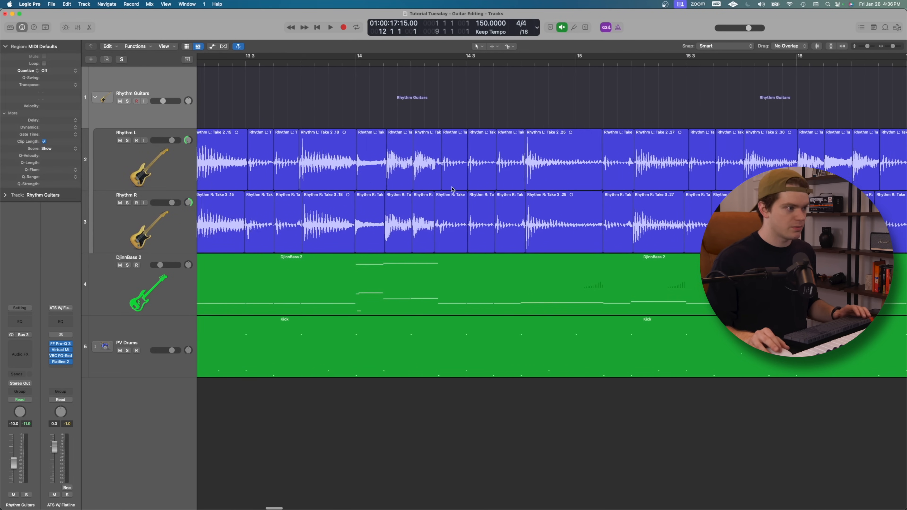
scroll(451, 190, right, 8)
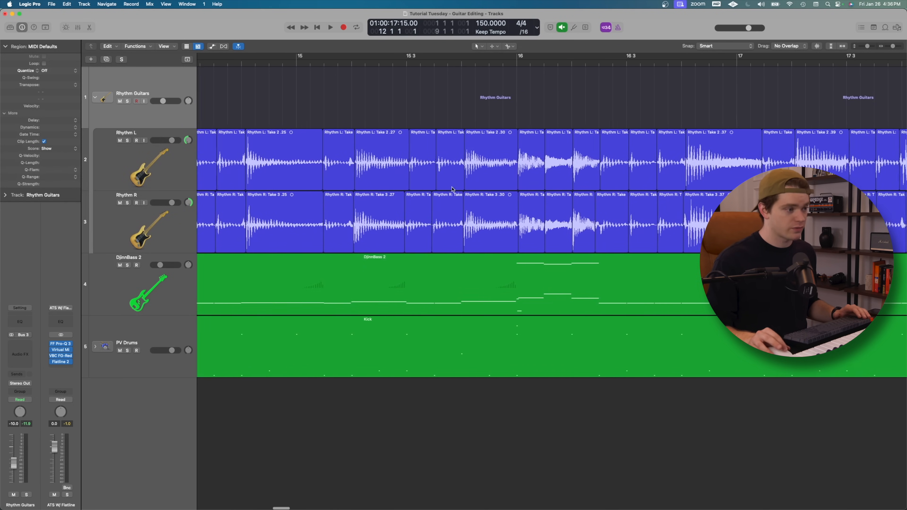
scroll(451, 189, right, 6)
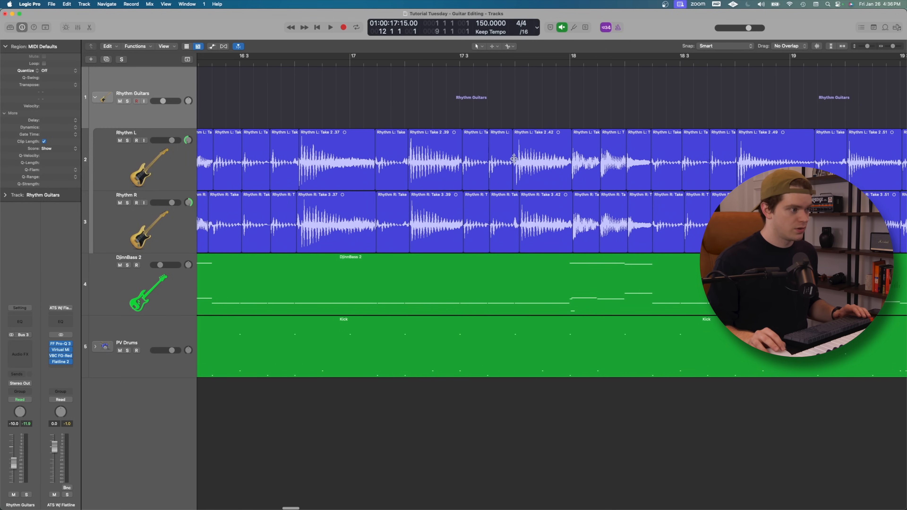
scroll(500, 177, right, 8)
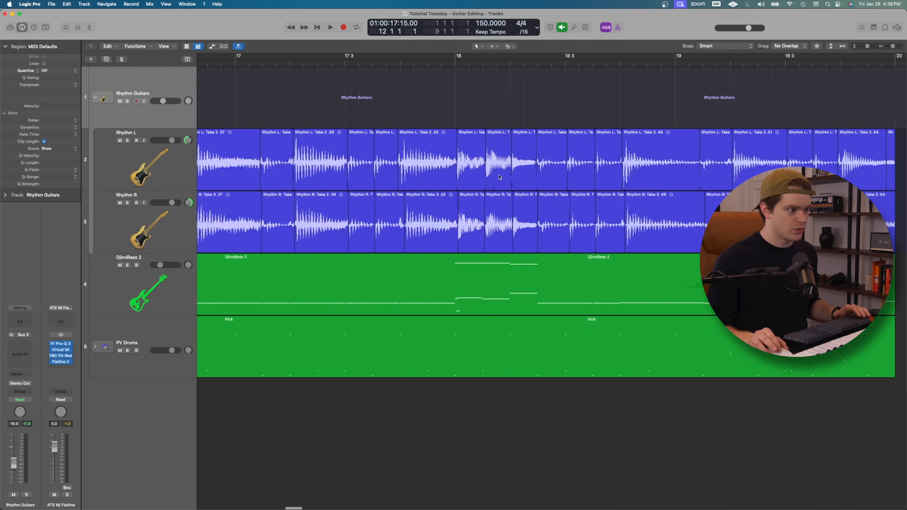
scroll(499, 178, right, 6)
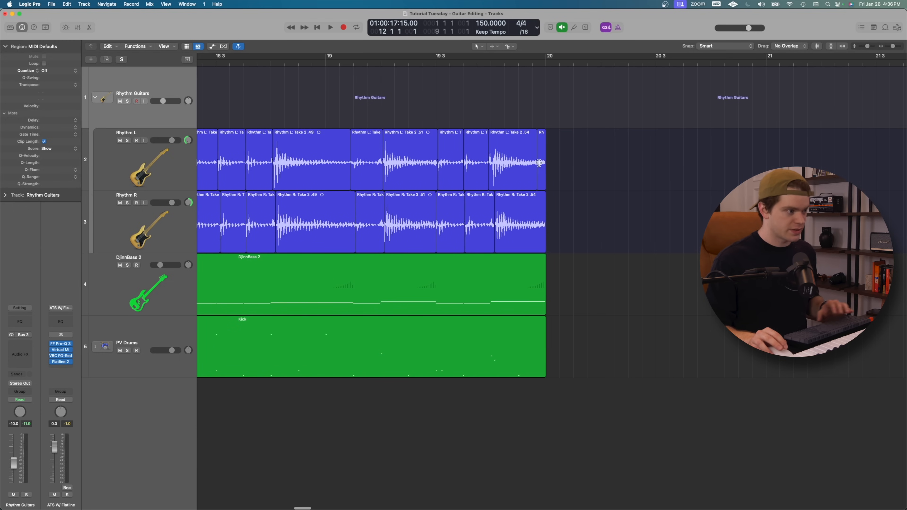
click(542, 165)
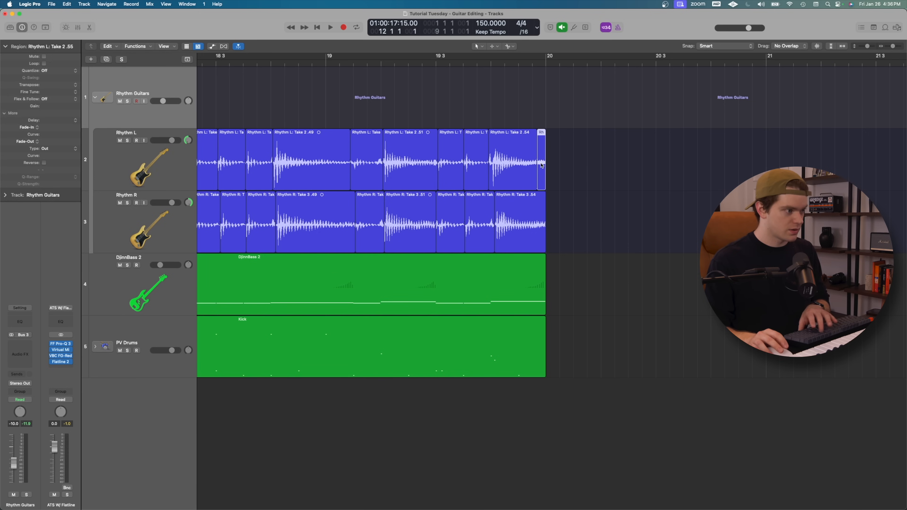
key(Delete)
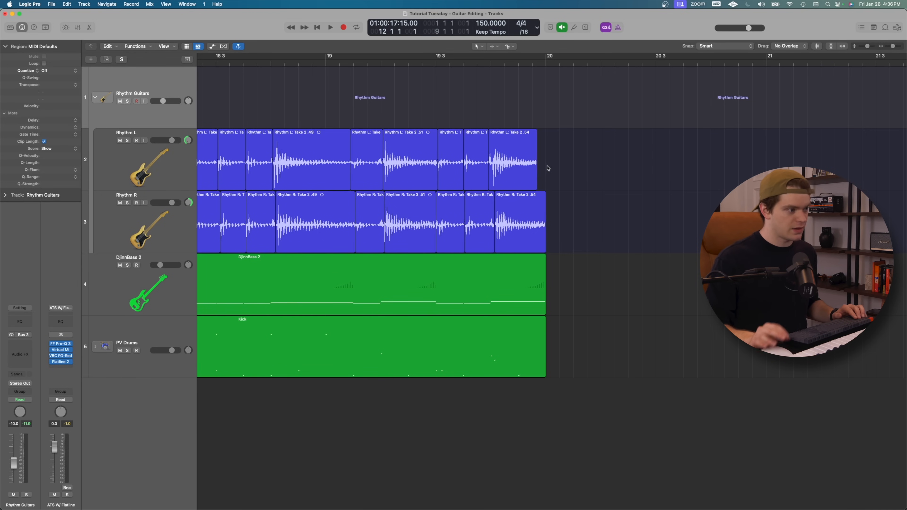
Step: Select all the sliced rhythm guitar regions and quantize them to 1/16 Note in the event list
key(super+a)
key(z)
click(861, 28)
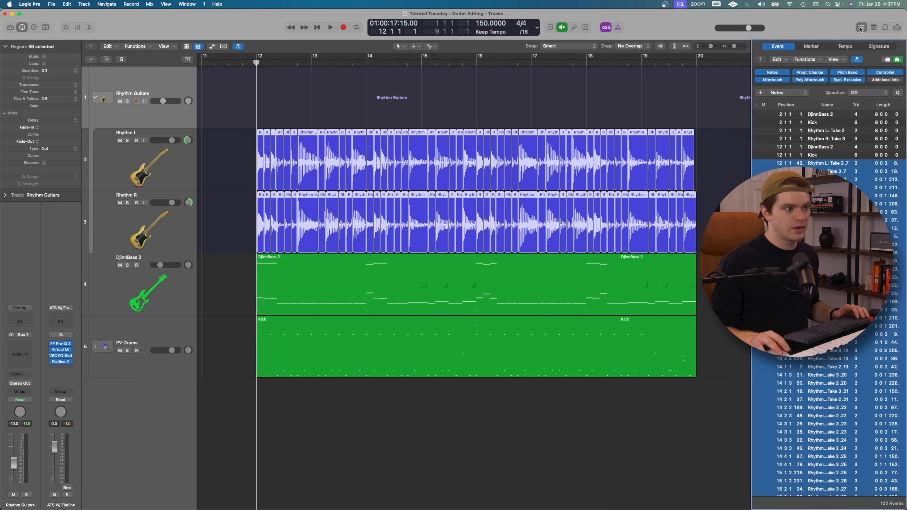
click(857, 94)
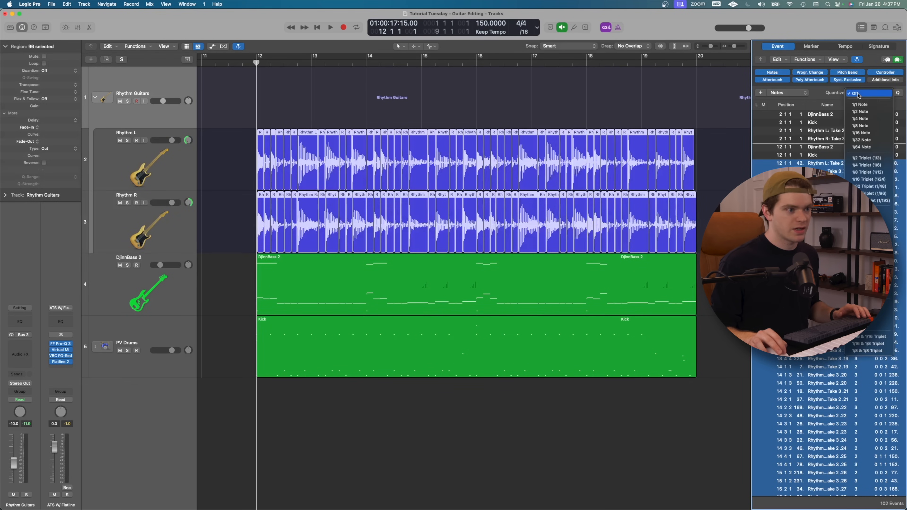
click(866, 134)
click(871, 94)
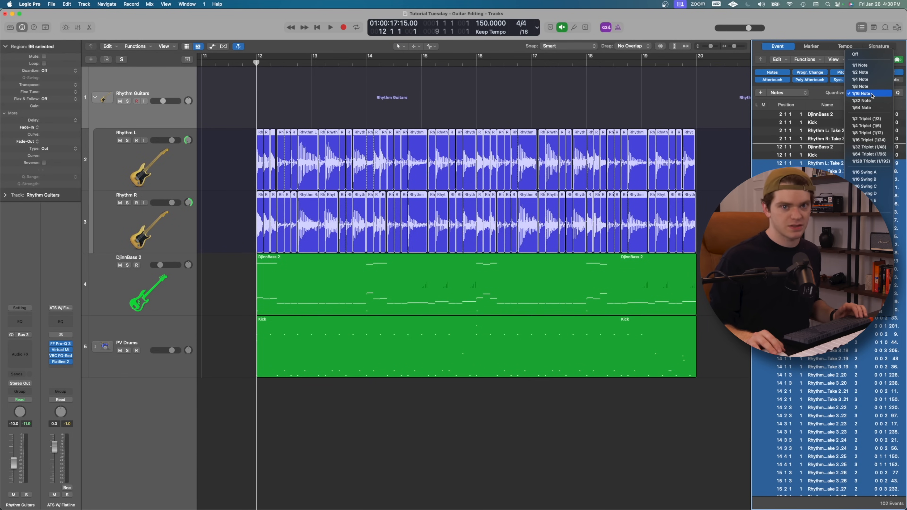
click(872, 93)
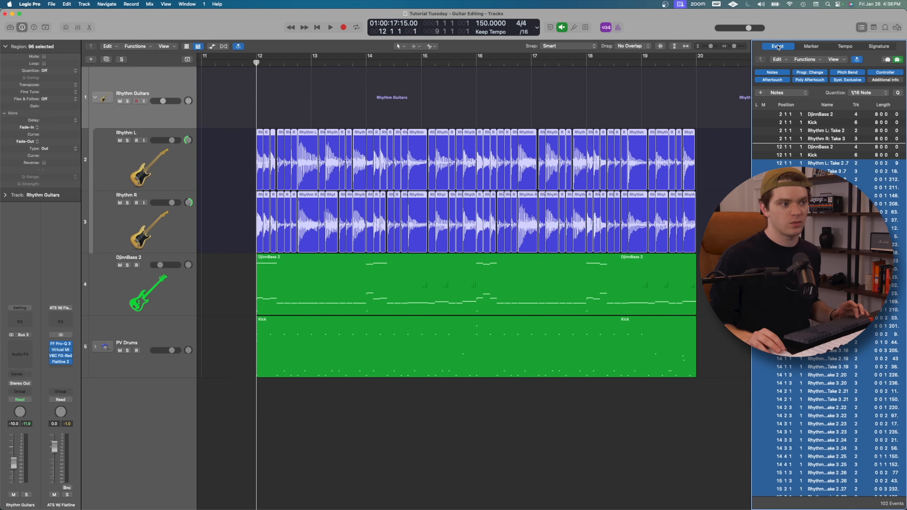
click(878, 96)
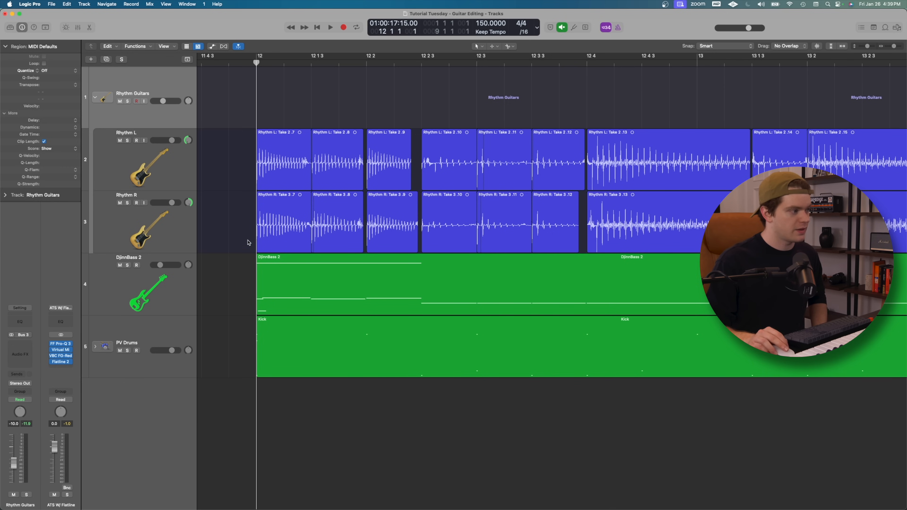
Step: Examine the quantized Rhythm L and Rhythm R slices in bar 12, comparing their transient alignment and the gaps between them
drag(248, 240, 267, 172)
click(235, 176)
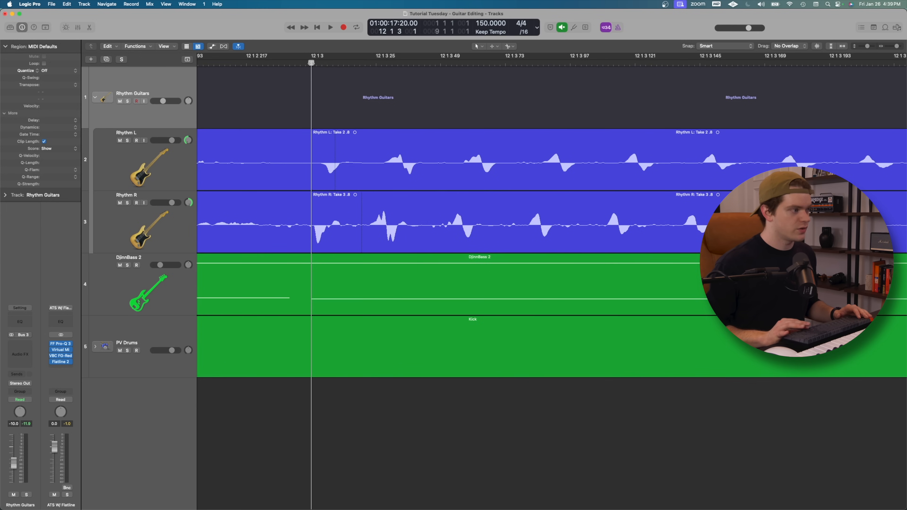
key(super+Left)
key(super+Left)
key(super+Left)
click(292, 143)
click(295, 208)
click(372, 213)
click(366, 161)
click(648, 94)
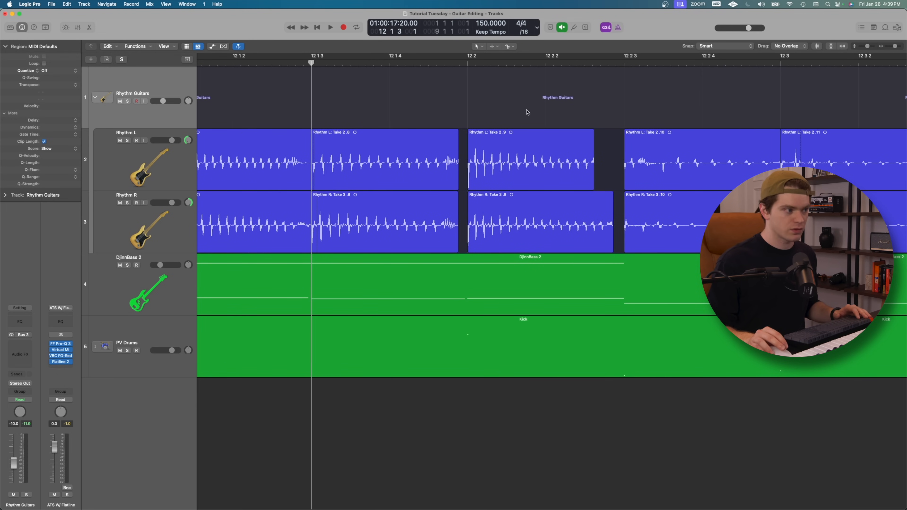
key(super+Left)
key(super+Left)
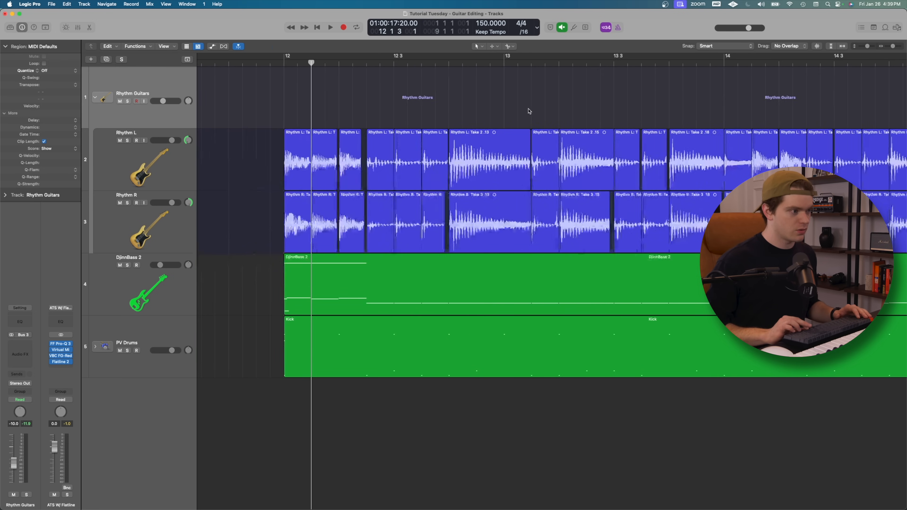
key(super+Left)
Step: Select all slices on both rhythm guitar tracks and set the snap mode to Samples
drag(778, 159, 282, 218)
click(733, 47)
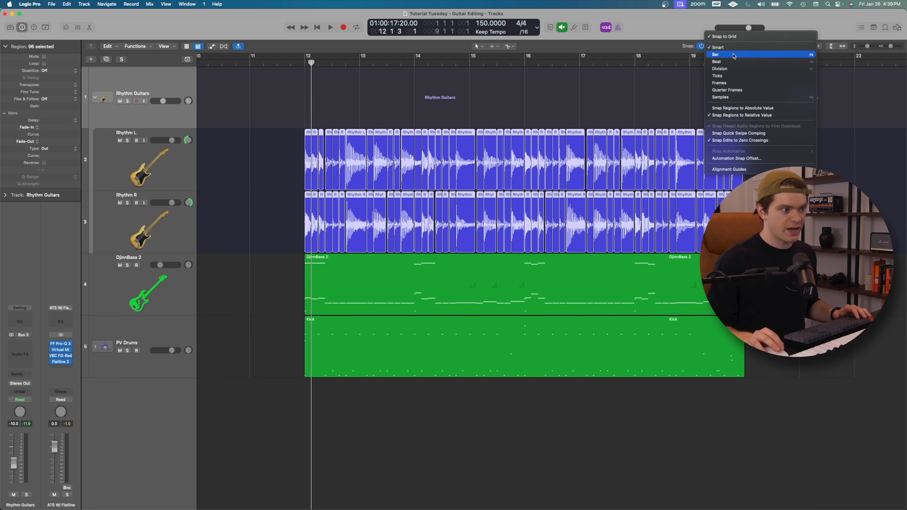
click(733, 97)
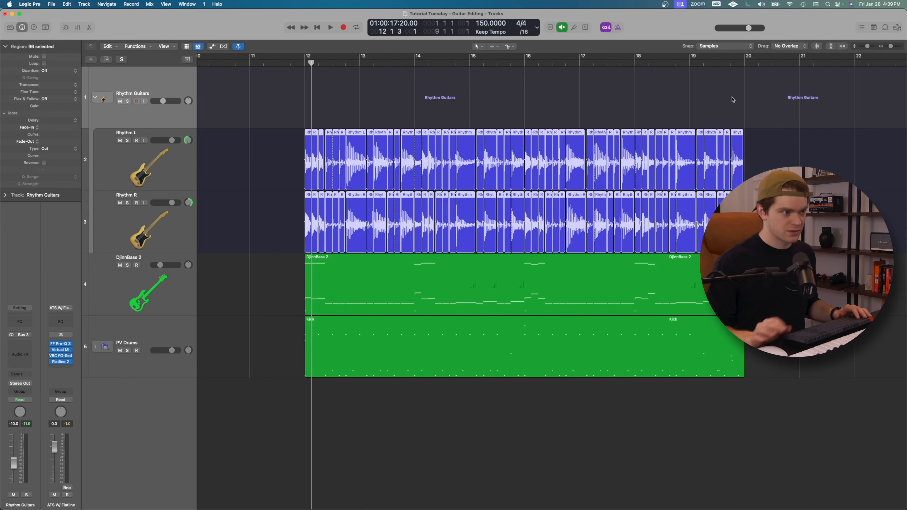
Step: Extend the left edges of all selected slices slightly earlier so each one starts just before its transient
key(super+Right)
key(super+Right)
key(super+Right)
key(super+Right)
key(super+Right)
key(super+Right)
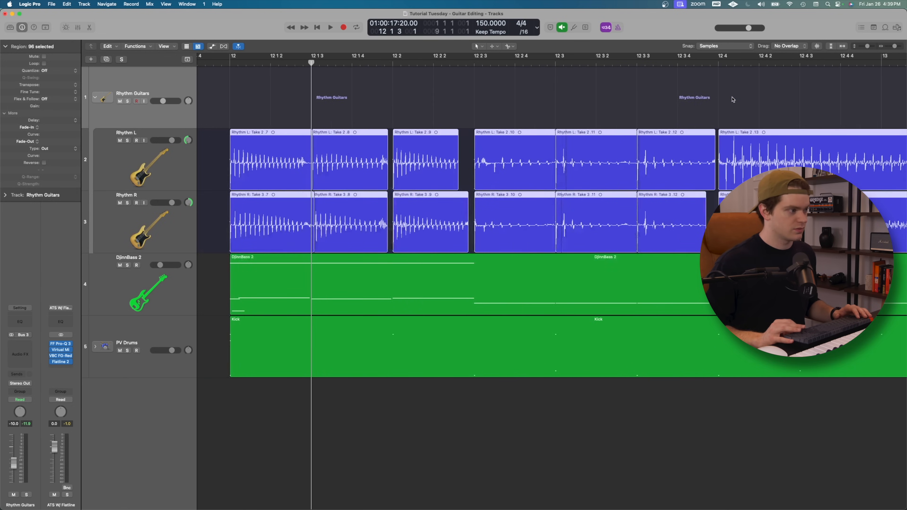
key(super+Left)
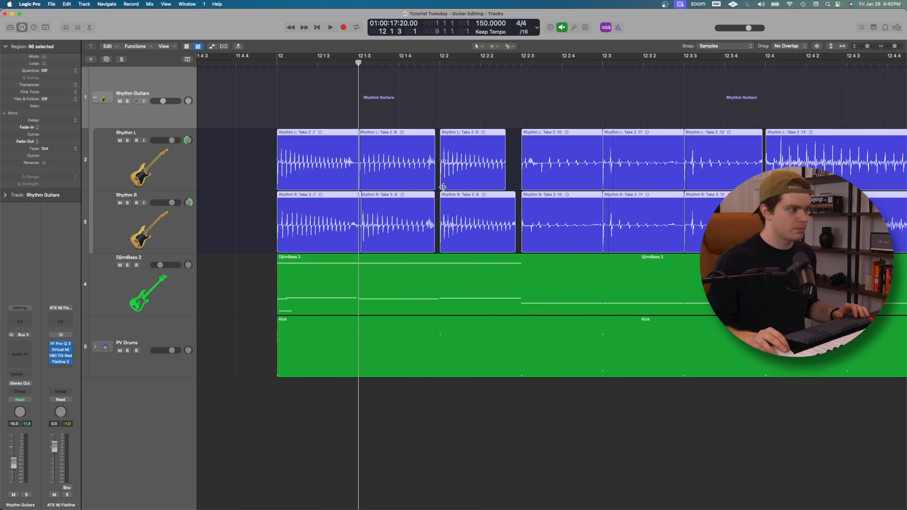
drag(441, 186, 437, 187)
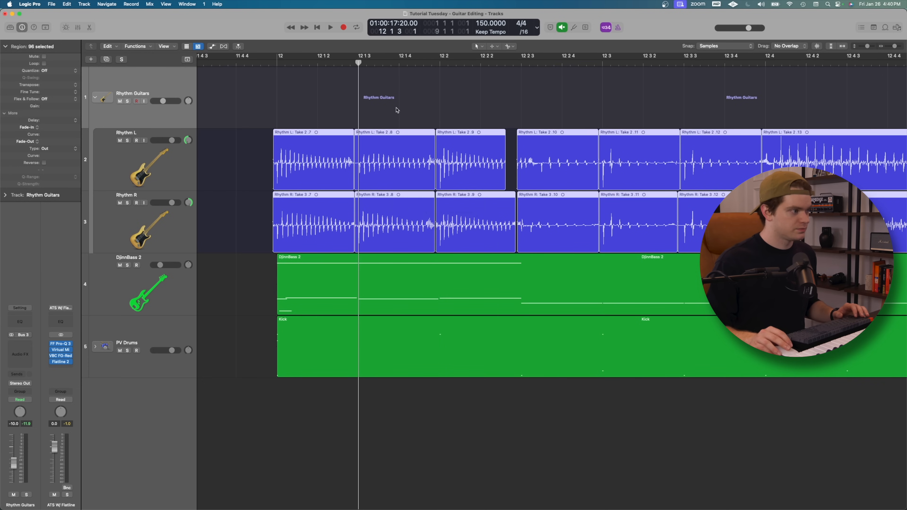
click(408, 105)
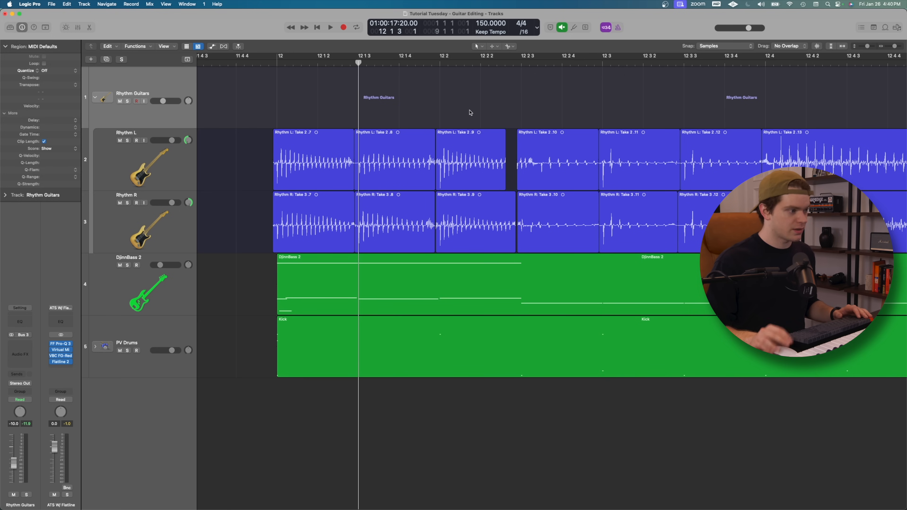
Step: Extend slice starts back to close the gaps before 12 2 3 on Rhythm L and 13 3 on Rhythm R
drag(519, 186, 504, 186)
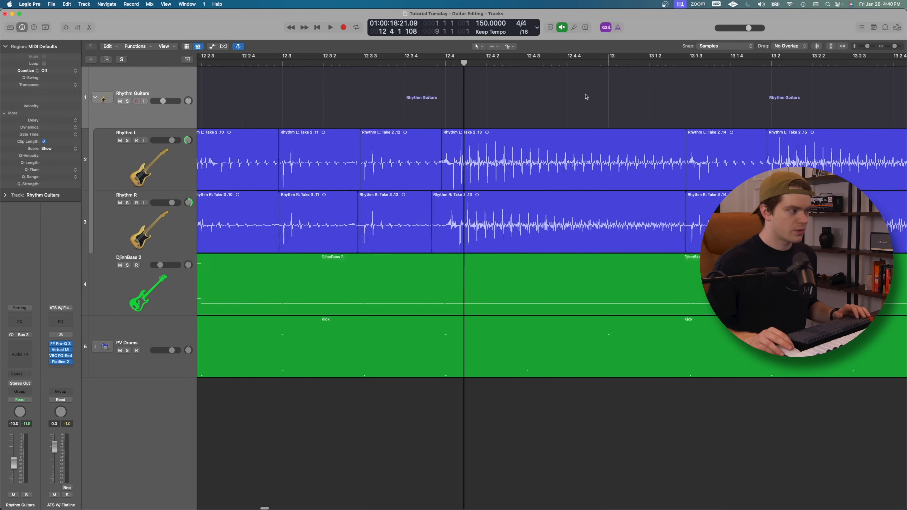
scroll(586, 97, right, 10)
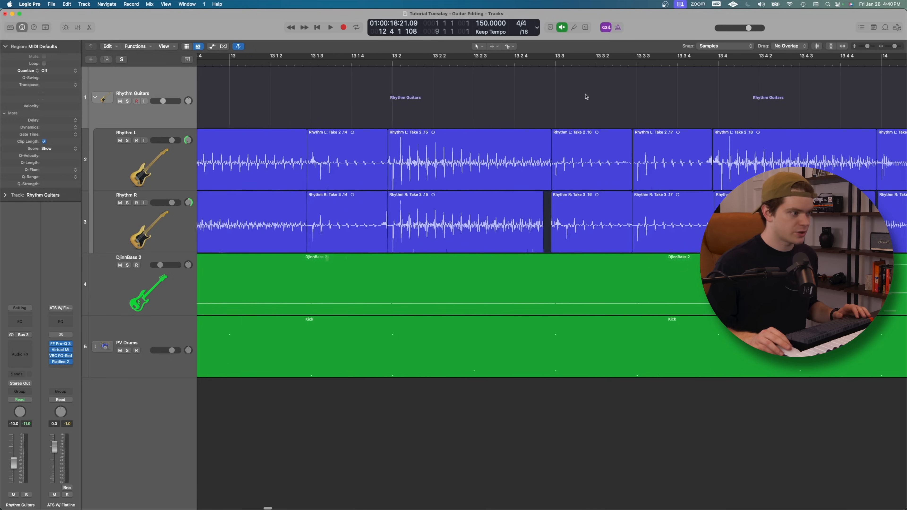
drag(542, 249, 542, 249)
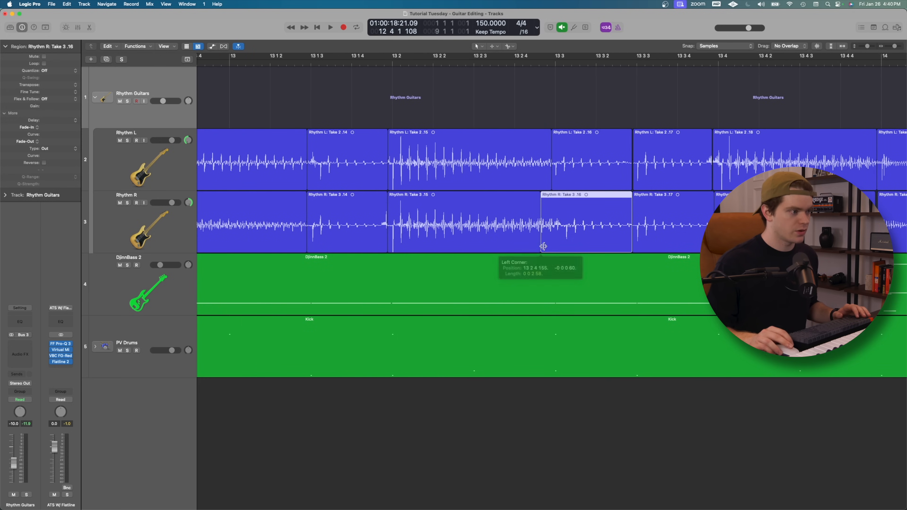
Step: Close the remaining gaps between slices on both tracks through to bar 19, including those before 17 1 3
scroll(557, 200, right, 5)
drag(581, 112, 547, 184)
click(565, 155)
scroll(547, 185, right, 10)
click(628, 186)
scroll(629, 185, right, 15)
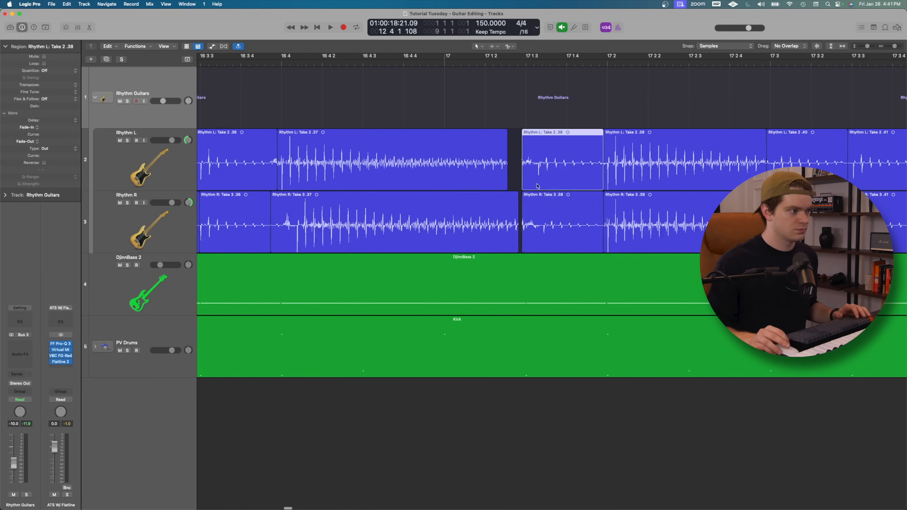
click(702, 95)
scroll(623, 118, right, 5)
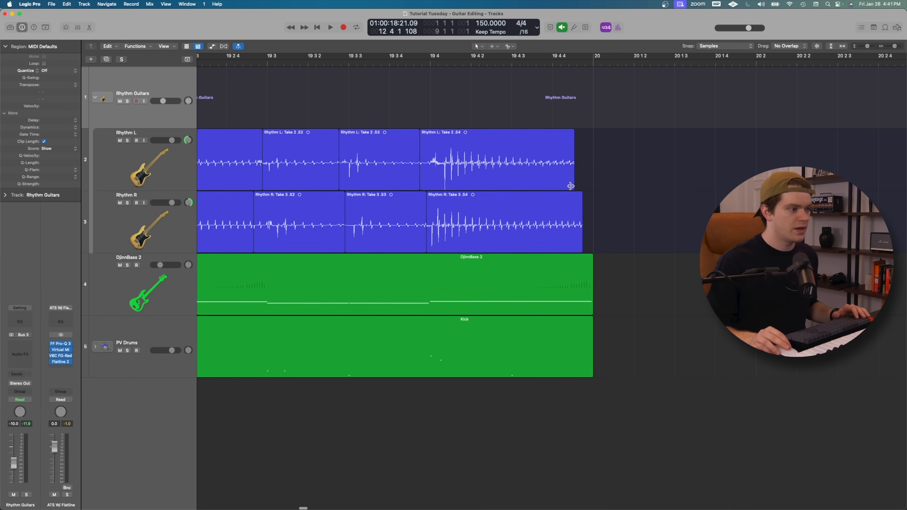
Step: Lengthen the final Rhythm L and Rhythm R slices to the same point slightly past bar 20
drag(571, 186, 619, 186)
drag(581, 250, 630, 191)
click(648, 233)
click(668, 183)
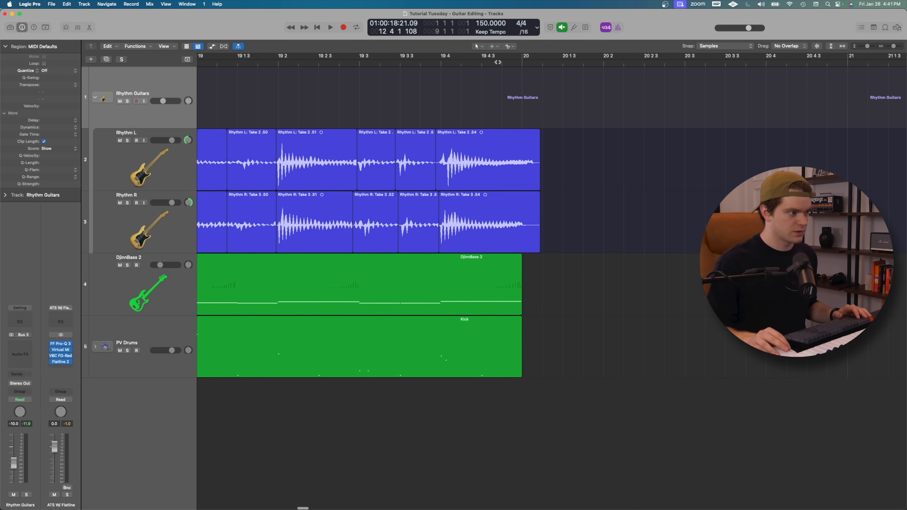
Step: Check the slice boundaries back from bar 20 and extend the start of the Rhythm L slice at 18 2 about 7 ticks earlier
click(497, 63)
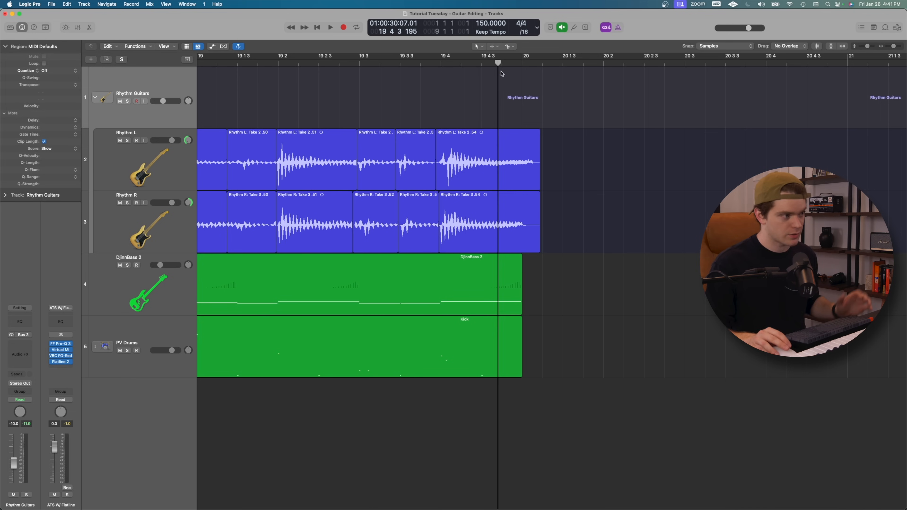
scroll(426, 102, up, 3)
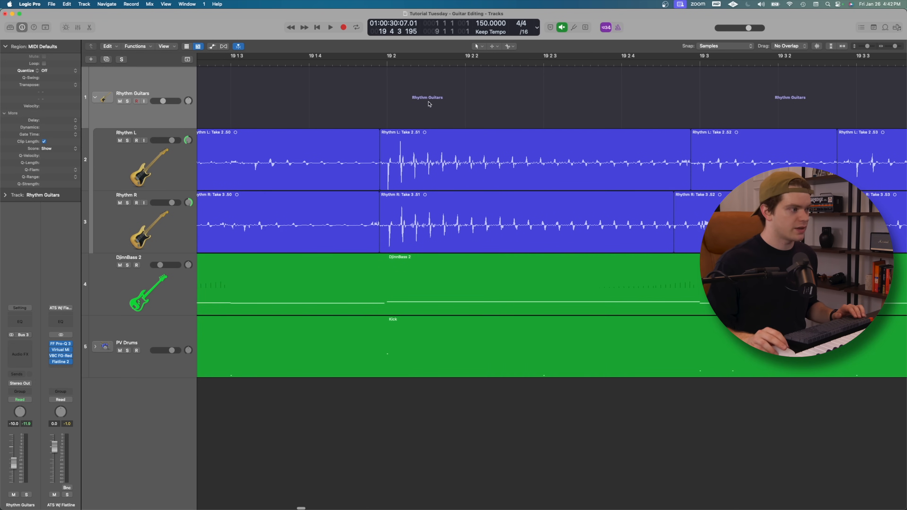
scroll(430, 104, down, 3)
scroll(433, 106, left, 8)
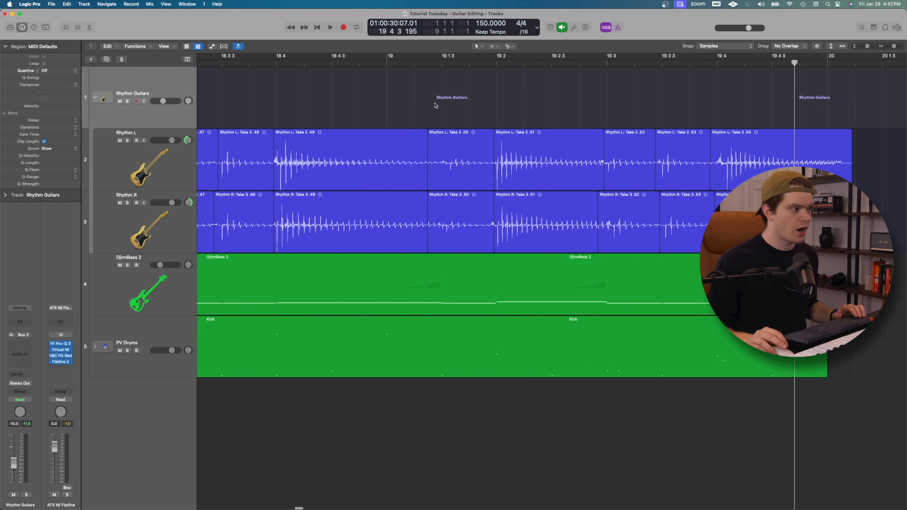
click(455, 63)
key(super+Right)
drag(436, 186, 443, 167)
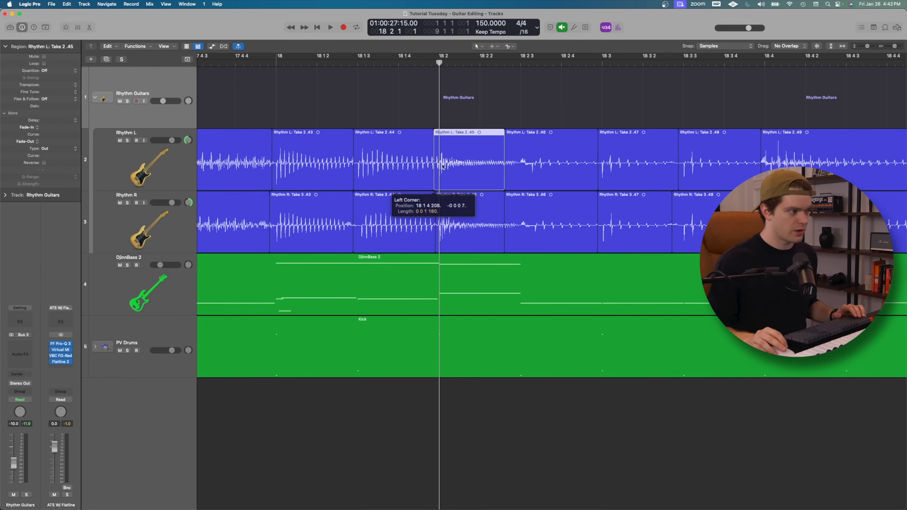
click(471, 115)
key(super+Right)
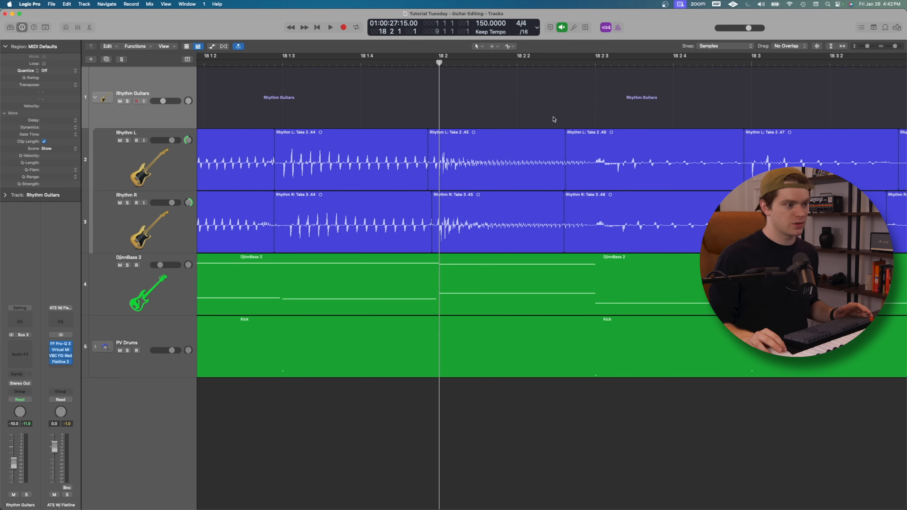
Step: Open the Rhythm L slice at 17 4 in the audio file editor and examine its pick attack and following note waveform
key(super+Left)
scroll(456, 162, left, 5)
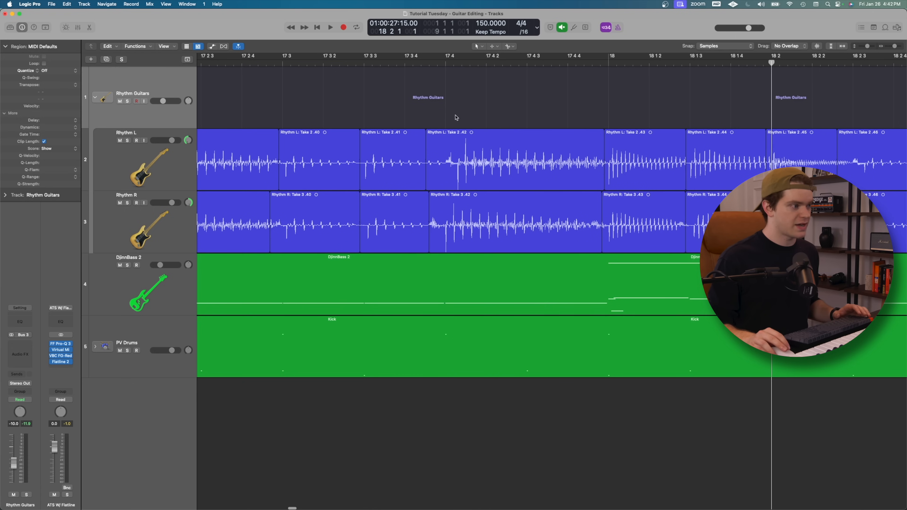
click(449, 61)
double_click(471, 159)
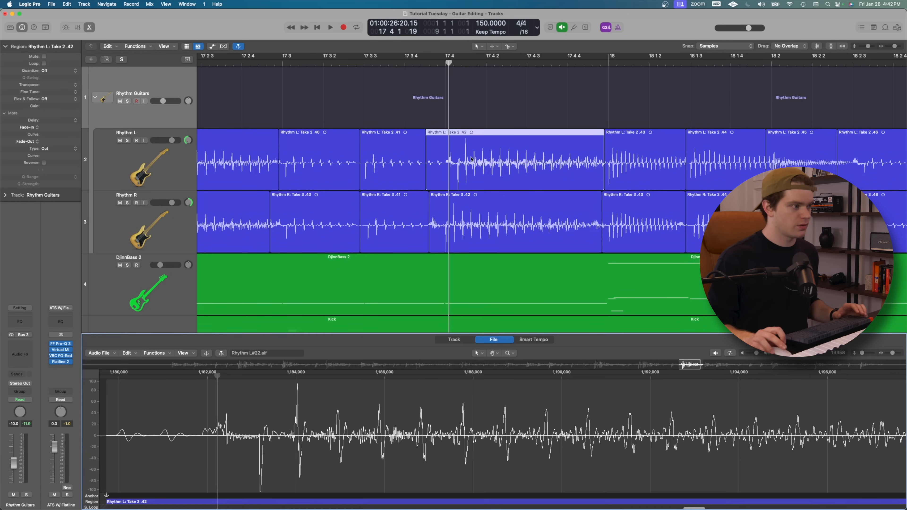
scroll(286, 429, left, 1)
drag(224, 423, 401, 428)
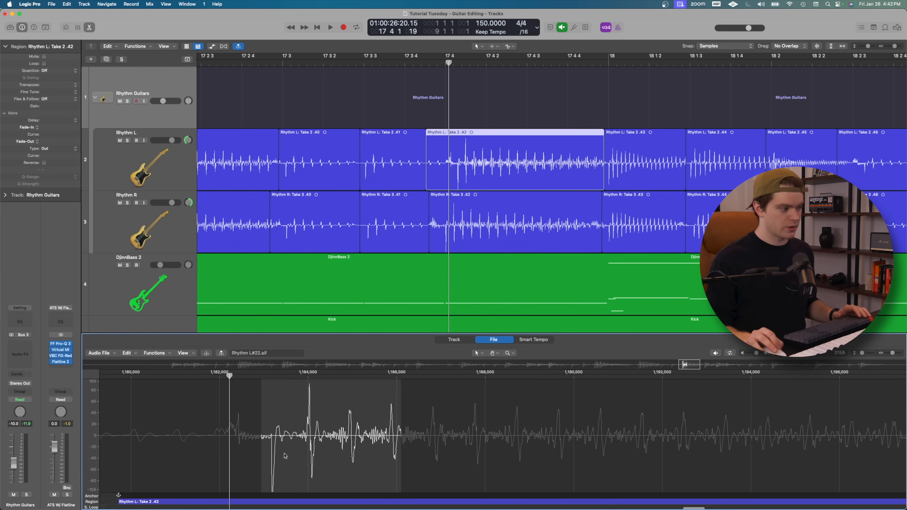
drag(219, 416, 265, 414)
drag(268, 411, 361, 407)
drag(214, 436, 337, 452)
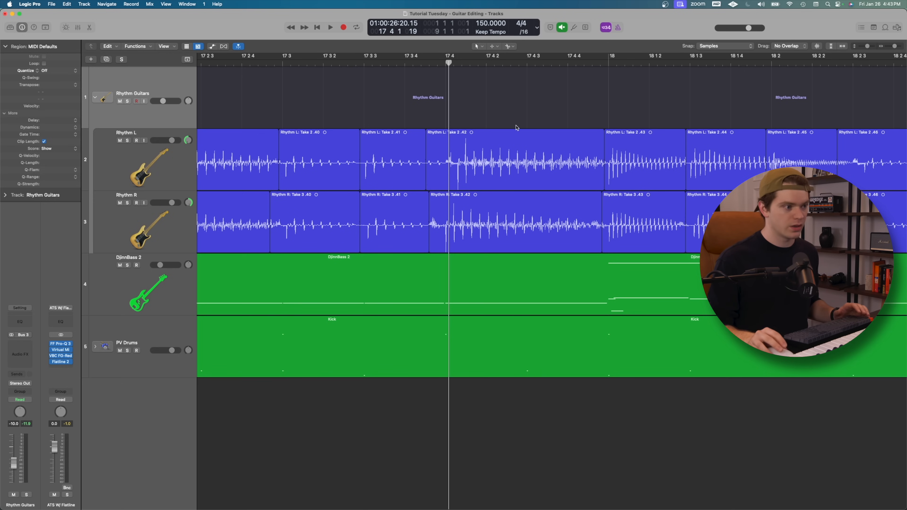
Step: Compare the Rhythm L and Rhythm R pick attacks against the grid at 17 4
scroll(598, 107, right, 3)
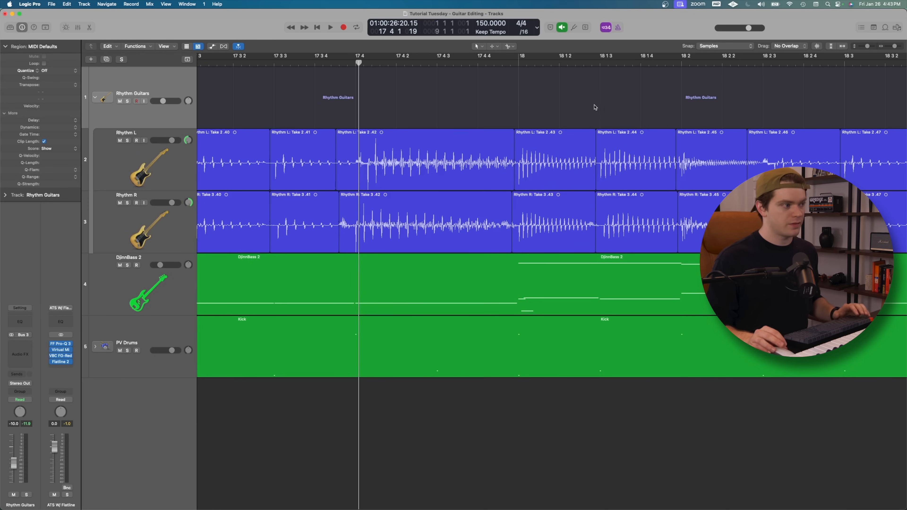
key(super+Right)
key(super+Right)
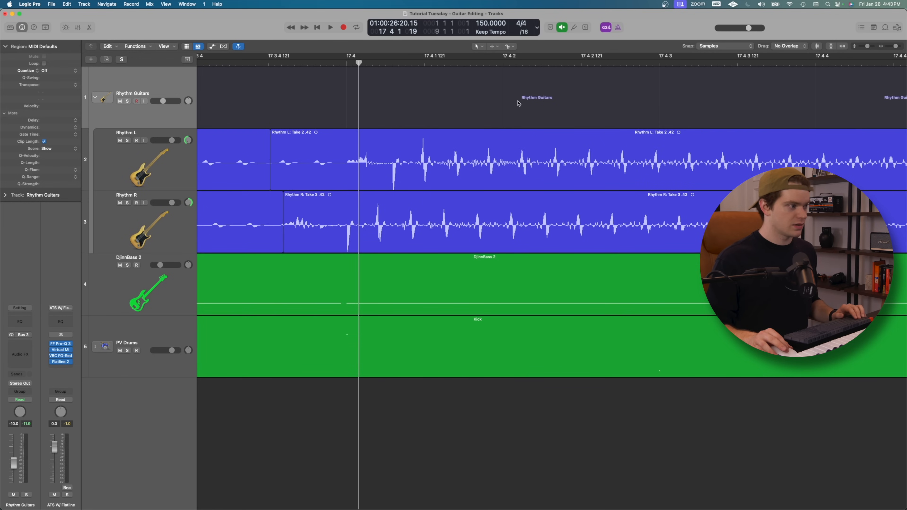
scroll(353, 245, left, 3)
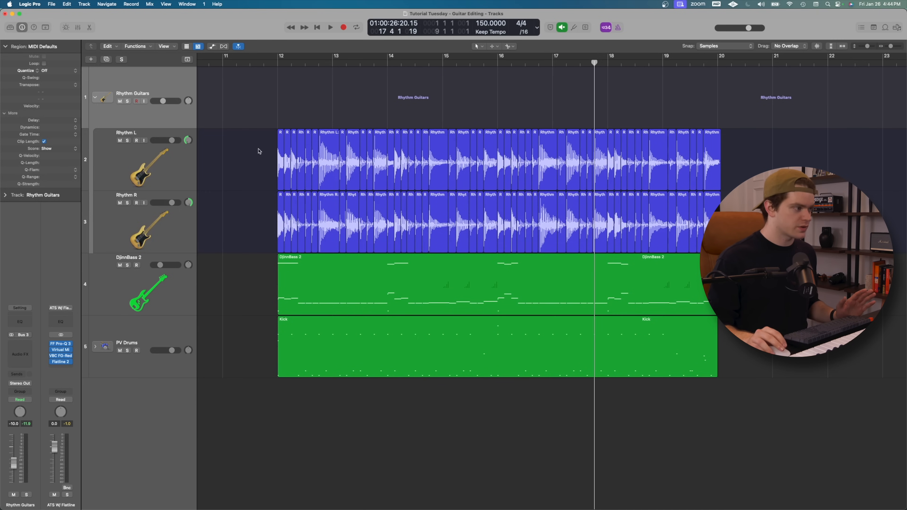
Step: Apply a fade-in and fade-out to all slices on both rhythm tracks and play back the section from just before bar 12
drag(251, 152, 768, 216)
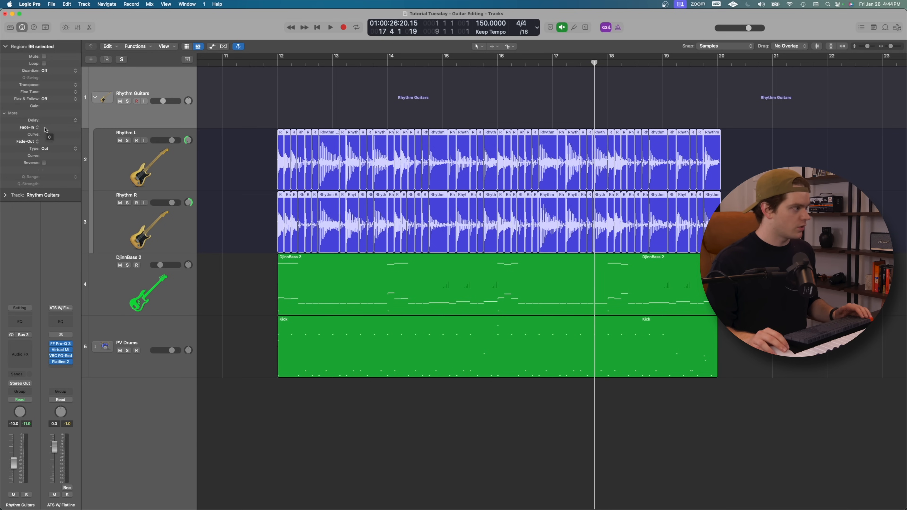
drag(46, 126, 45, 140)
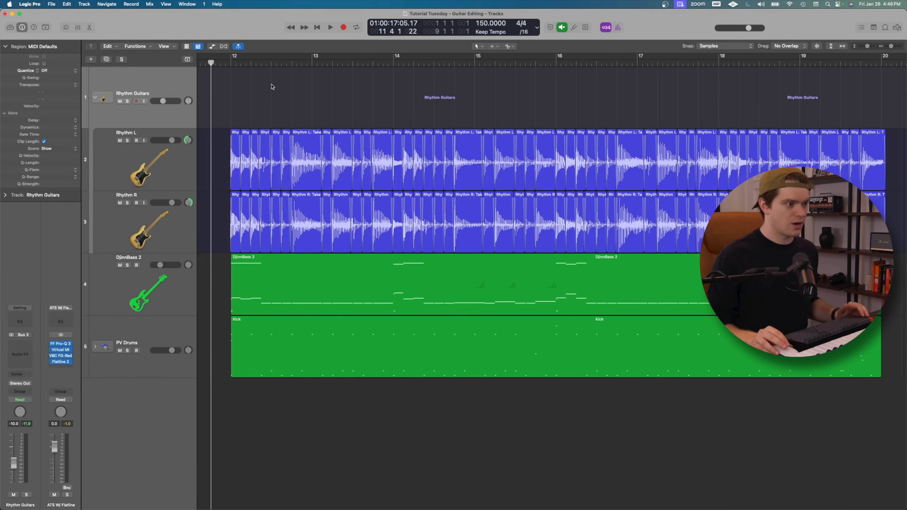
key(super+Left)
key(space)
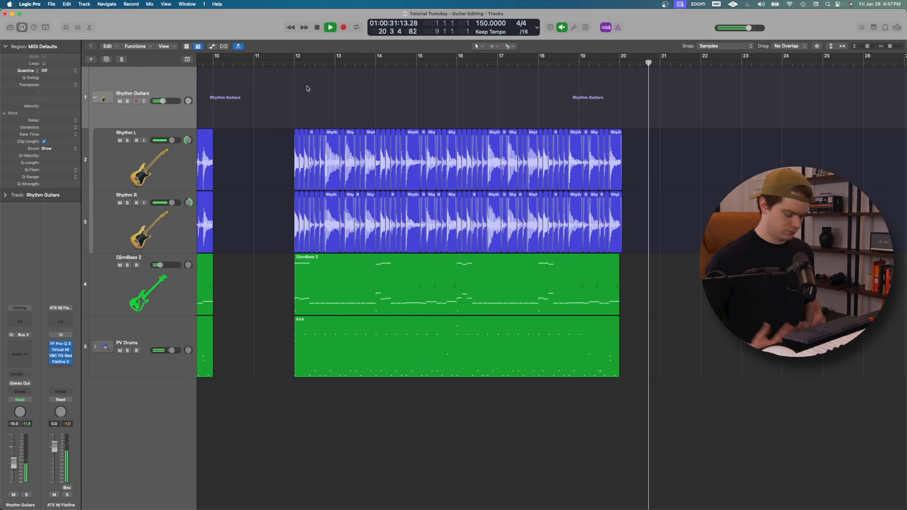
Step: Shift all slices on both rhythm tracks slightly later together so the first pick attacks line up with bar 12
key(space)
key(super+a)
key(super+Right)
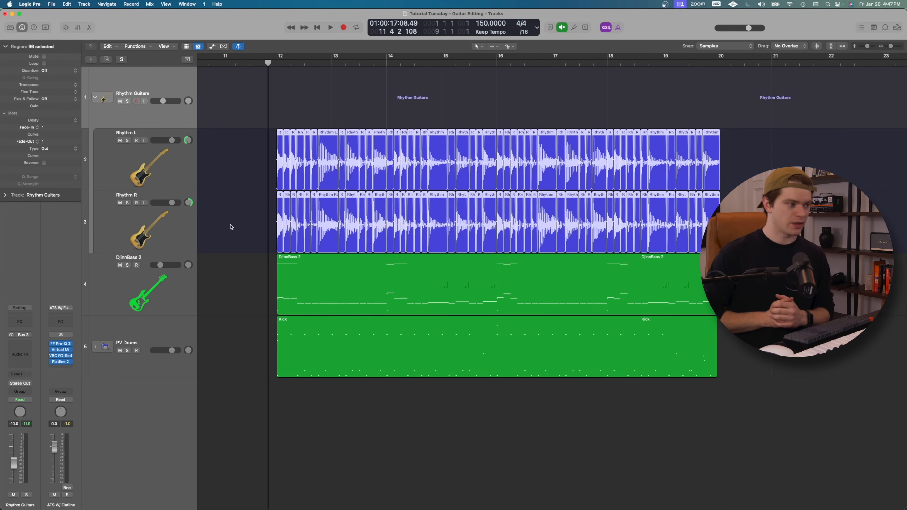
key(super+Right)
key(super+Right)
key(super+Right)
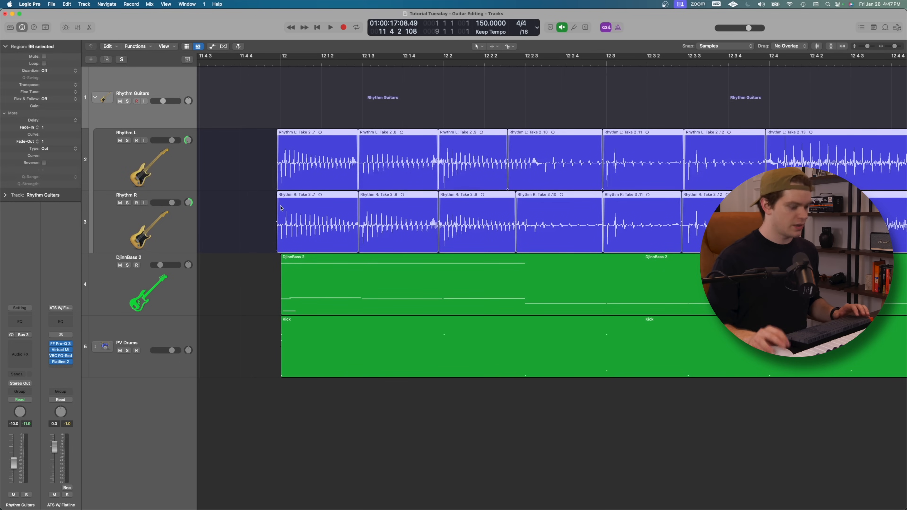
key(super+Right)
key(super+Right)
drag(298, 217, 309, 213)
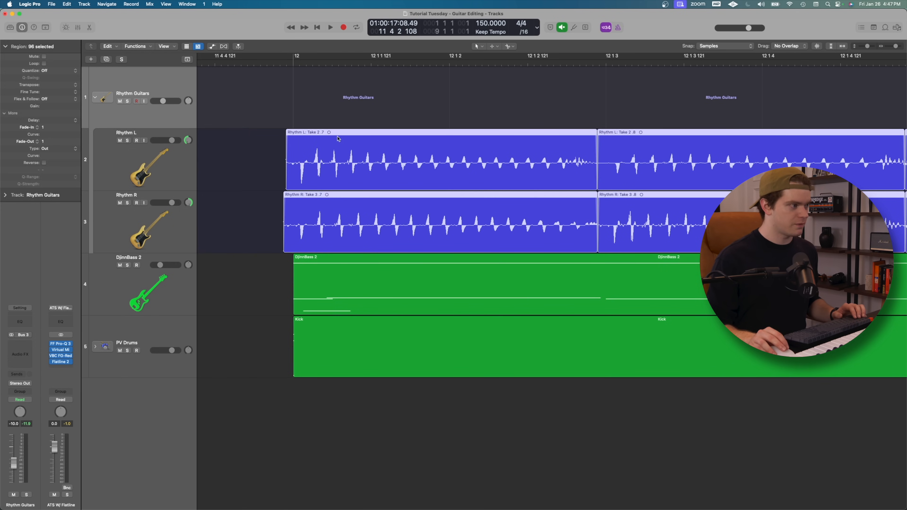
drag(338, 139, 339, 139)
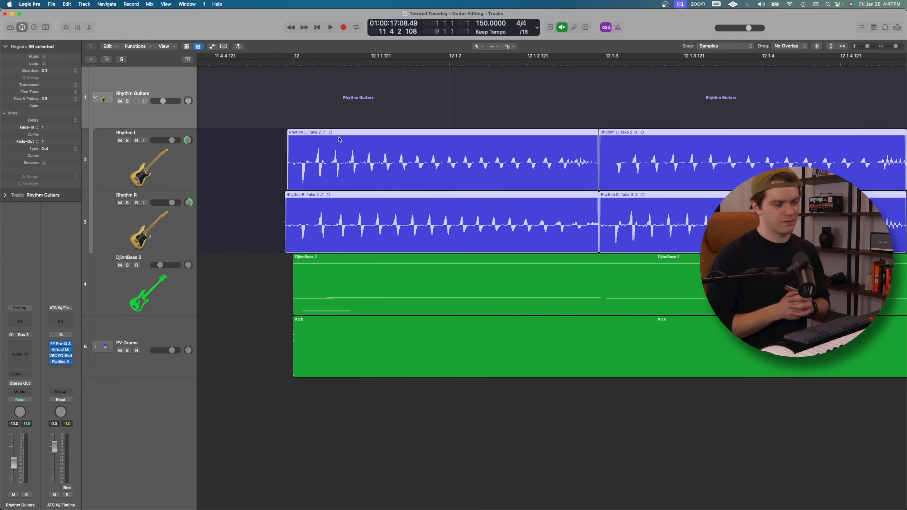
Step: Deselect the slices and play back the shifted guitars from just before bar 12 through bar 20
key(space)
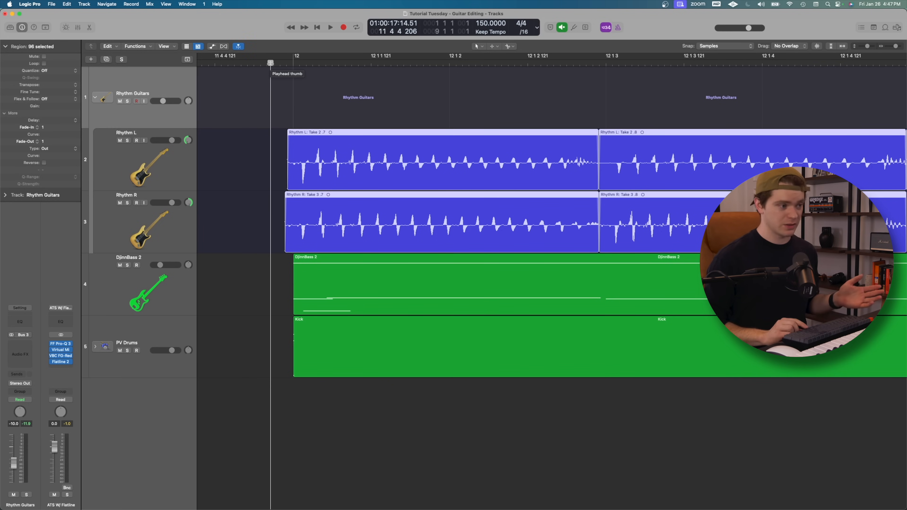
key(super+Left)
key(super+Left)
key(super+Left)
key(super+Left)
key(super+Left)
key(super+Left)
key(super+Left)
key(super+Left)
key(super+Left)
key(super+Left)
key(super+Left)
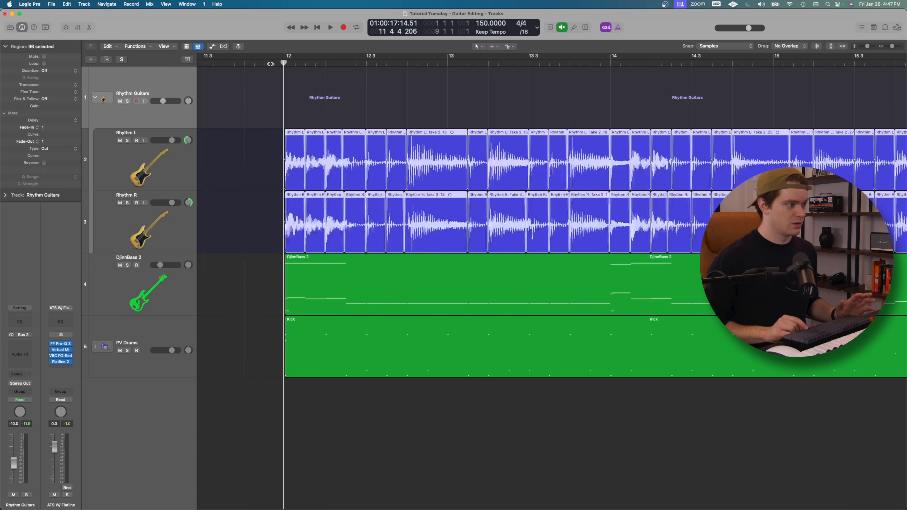
click(354, 93)
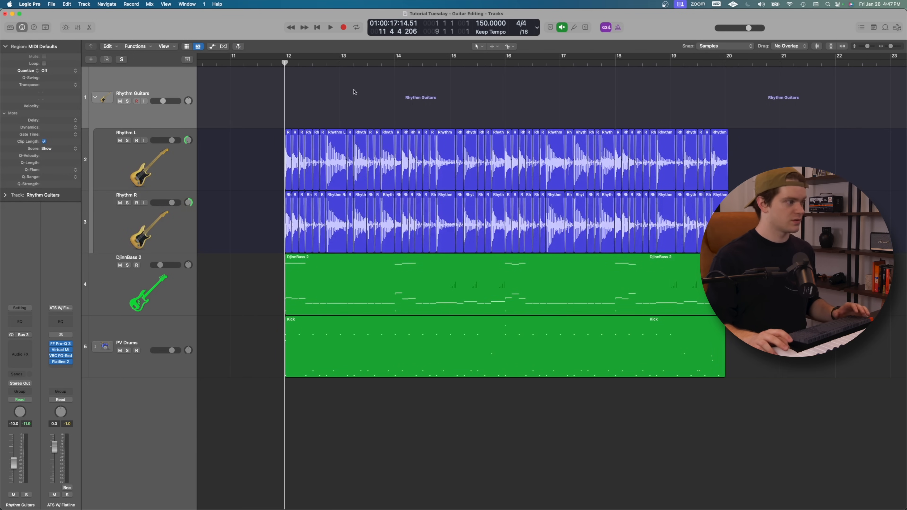
key(space)
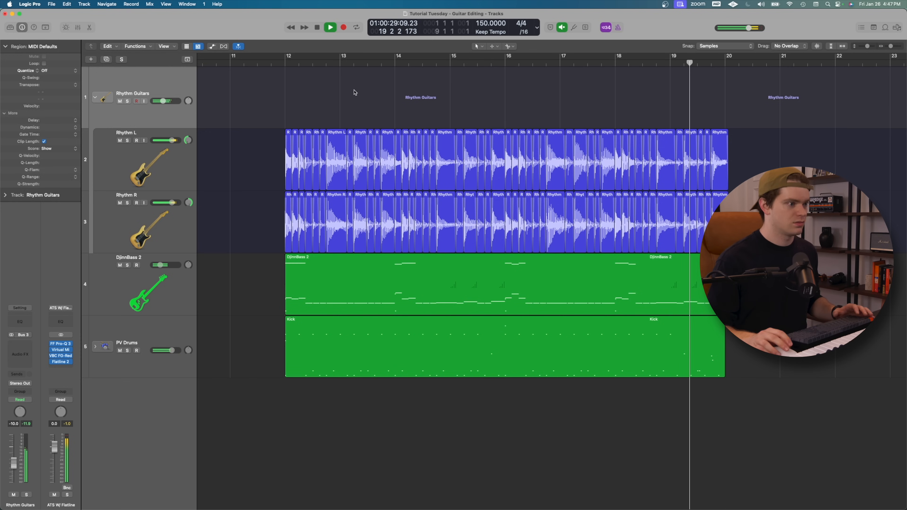
key(space)
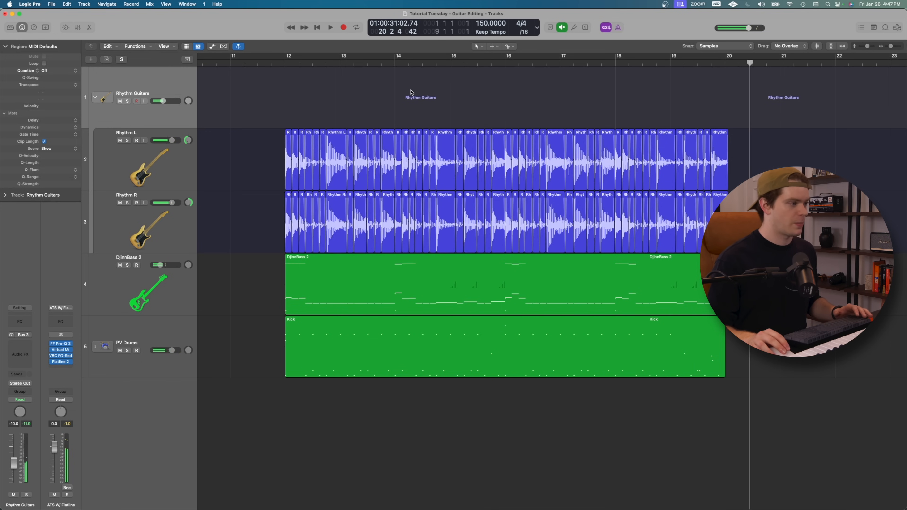
Step: Extend the start of the Rhythm L slice at 14 2 3 earlier to reveal its pick attack, roughly level with the Rhythm R slice
click(415, 65)
key(super+Right)
key(super+Right)
key(super+Right)
key(super+Right)
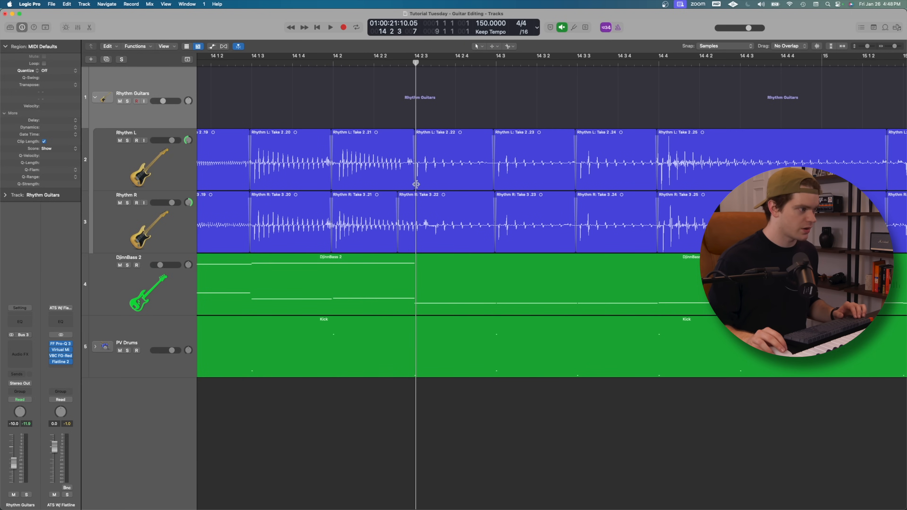
drag(416, 184, 395, 187)
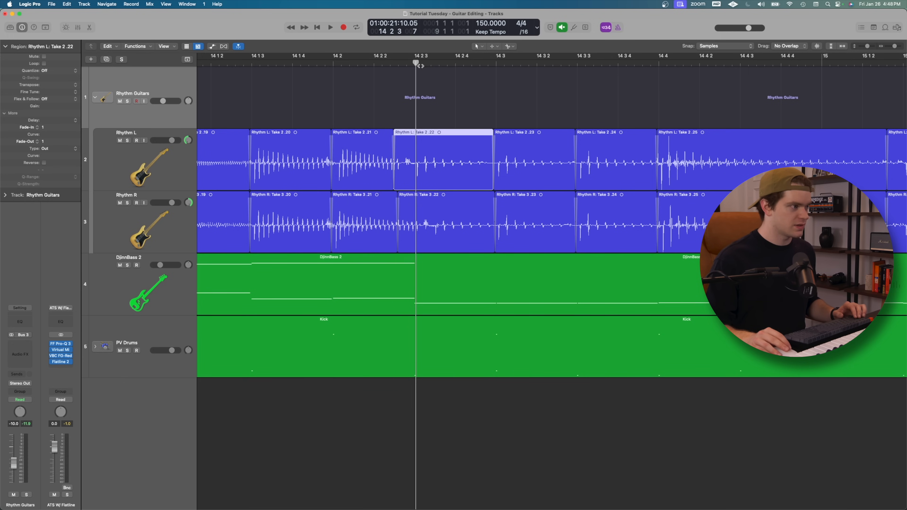
drag(420, 66, 413, 62)
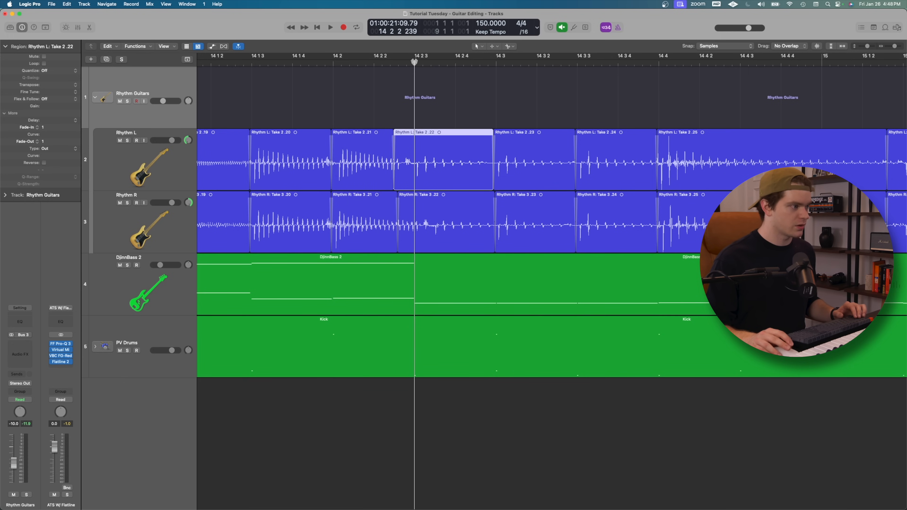
click(434, 120)
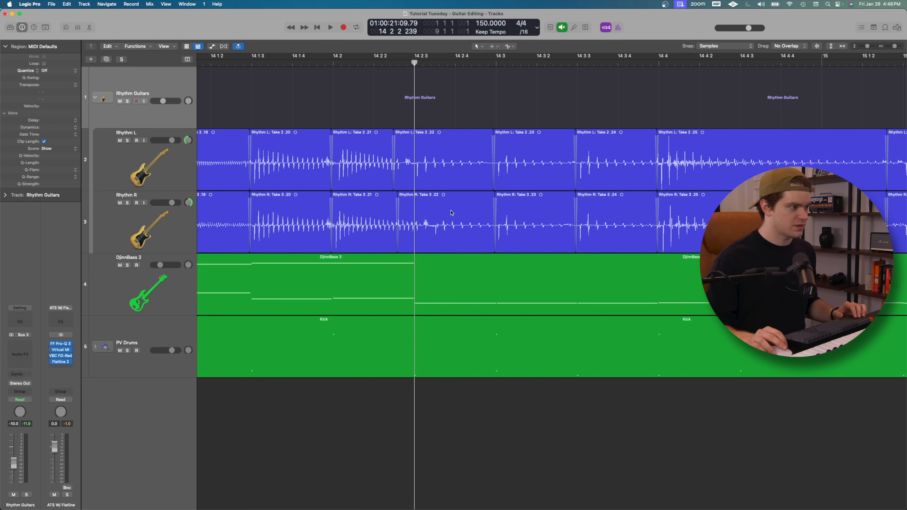
Step: Align the pick attacks at 14 2 3 by moving the Rhythm R slice slightly earlier and the Rhythm L slice slightly later
drag(464, 240, 456, 239)
mouse_move(387, 247)
mouse_down()
mouse_move(410, 235)
mouse_move(398, 250)
mouse_up()
drag(442, 165, 452, 165)
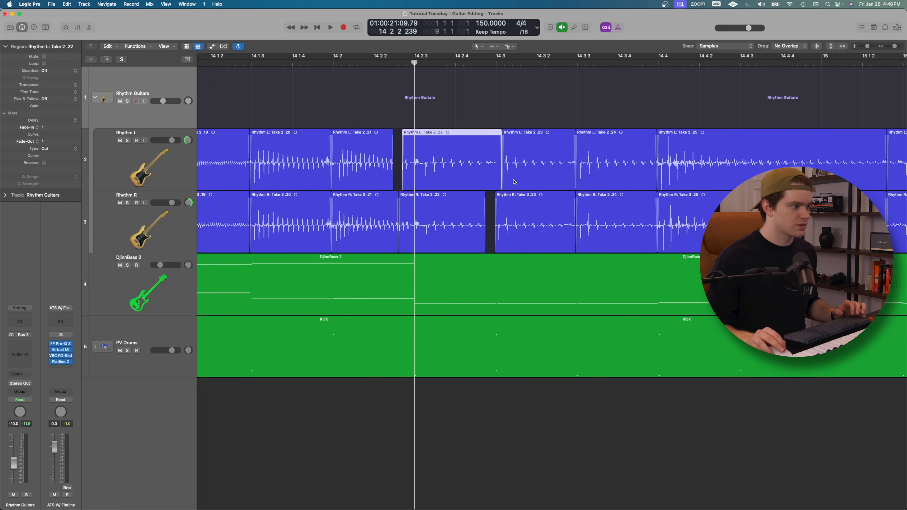
Step: Extend the starts of the Rhythm L and Rhythm R slices at 14 3 earlier and check them against the grid line
drag(502, 185, 483, 184)
drag(494, 247, 483, 248)
click(495, 63)
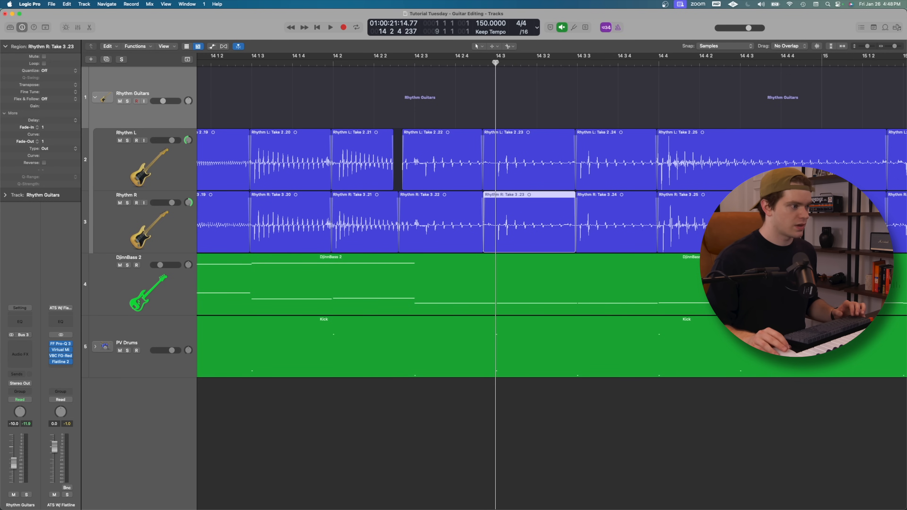
click(584, 89)
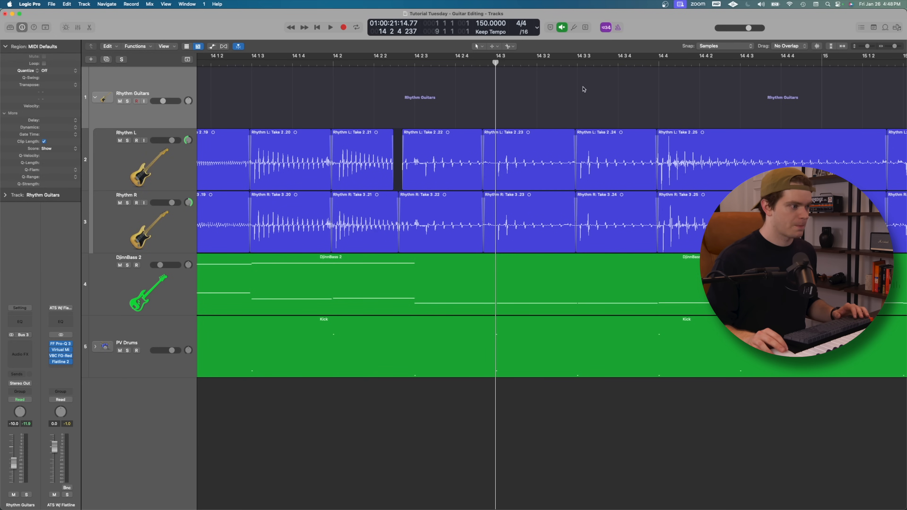
Step: Play back from about 14 2 and close the Rhythm L gap just before the slice at 14 2 3
key(space)
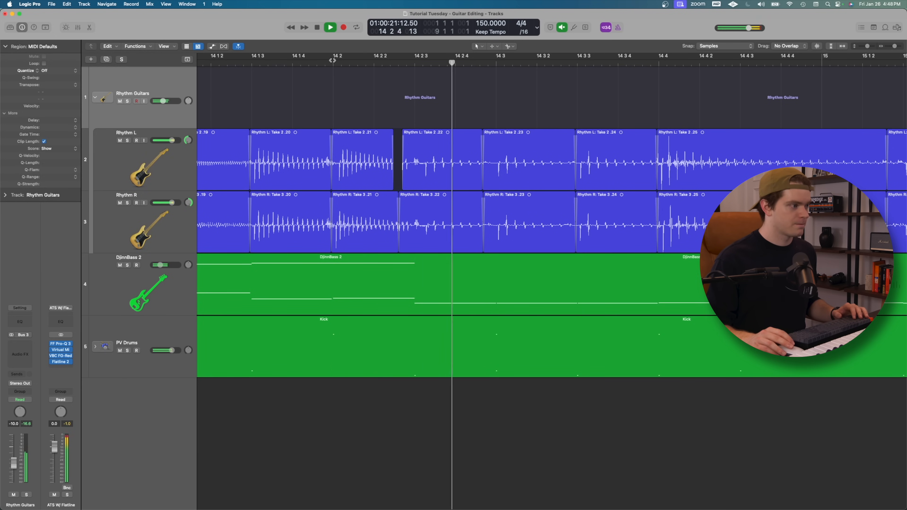
drag(392, 185, 398, 185)
click(421, 161)
drag(412, 129, 408, 129)
Step: Play back the corrected slices from just before bar 14 into bar 15
key(super+Left)
key(super+Left)
click(368, 61)
key(space)
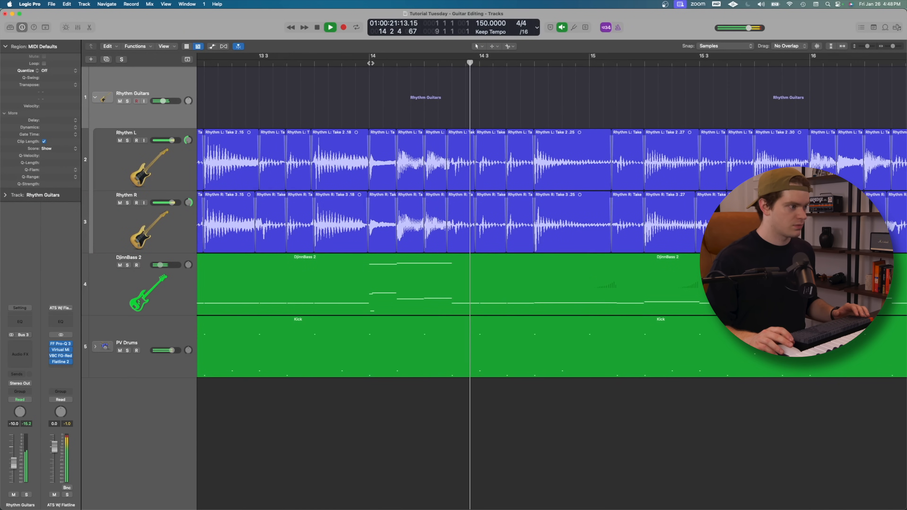
key(space)
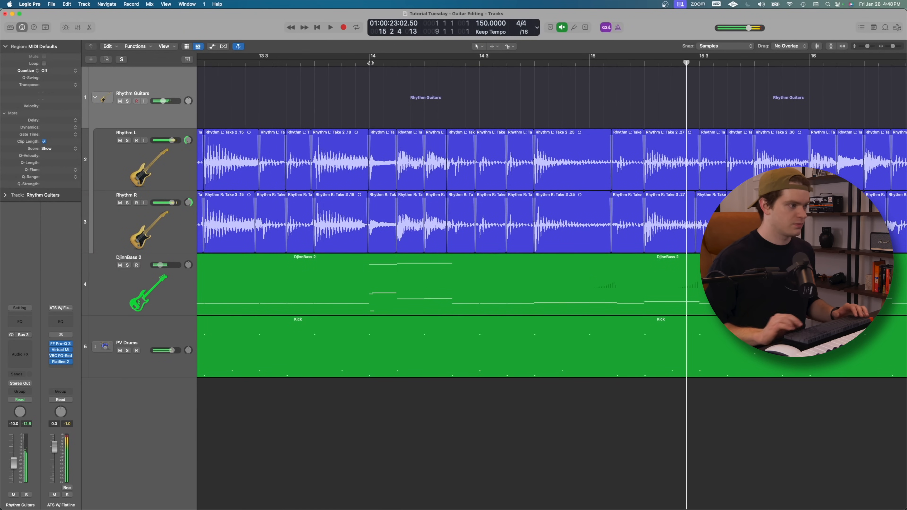